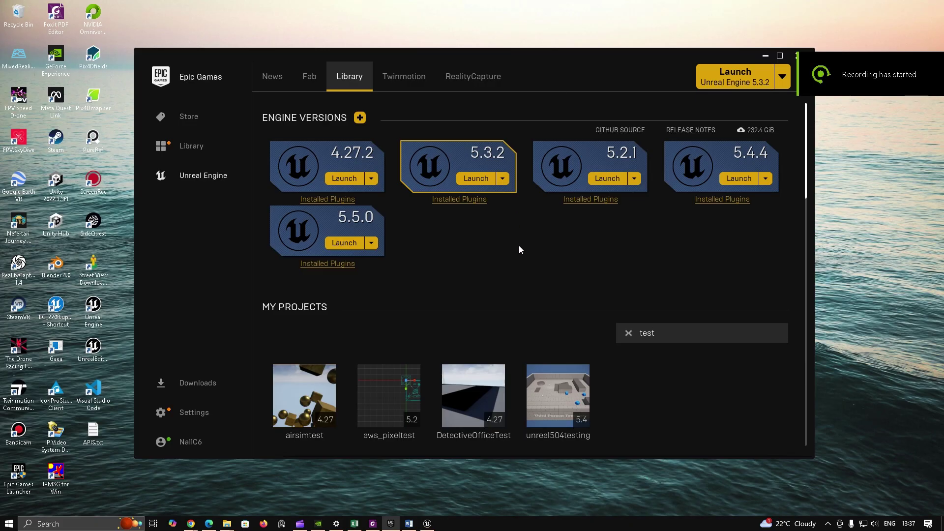
# Check engine 5.4.4's installed plugins, then filter the Fab Library by 'ready' and open Ready Player Me.
pyautogui.click(722, 199)
pyautogui.click(445, 308)
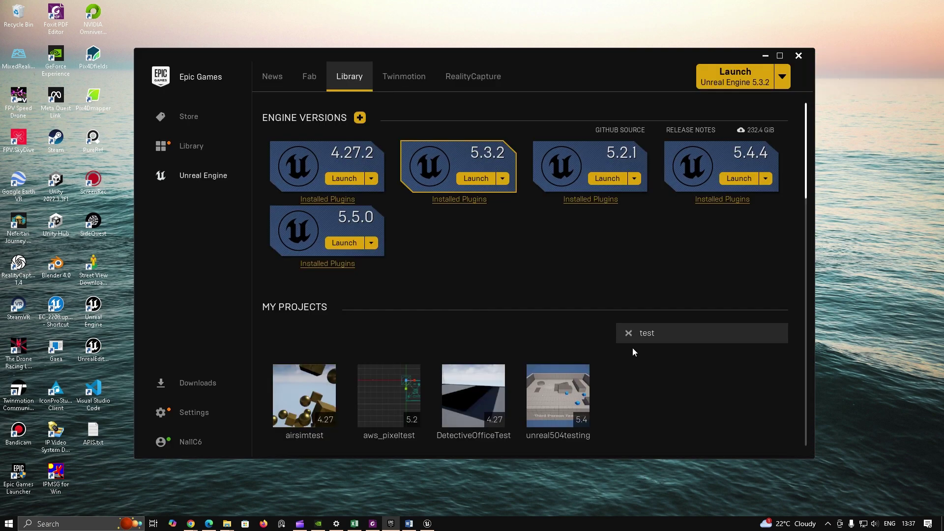
pyautogui.scroll(-4, 634, 352)
pyautogui.scroll(-2, 635, 355)
pyautogui.click(678, 263)
pyautogui.write('ready')
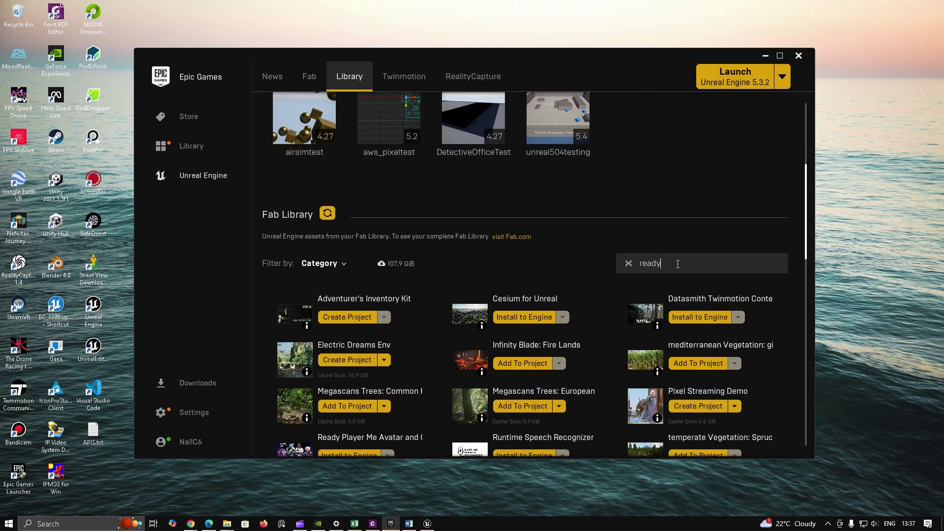
pyautogui.click(371, 302)
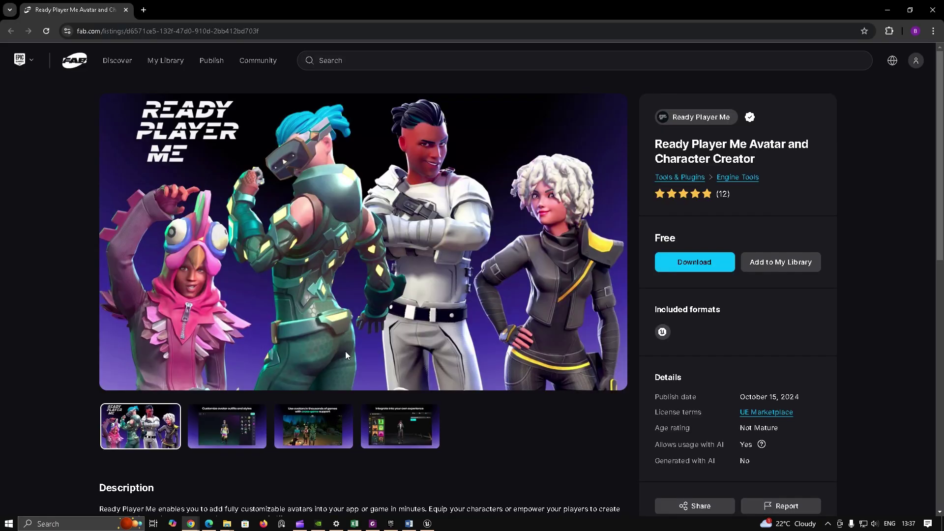
# Open the listing's Unreal Engine format details to view technical details and compatibility.
pyautogui.scroll(-8, 555, 351)
pyautogui.scroll(4, 554, 352)
pyautogui.moveTo(217, 467); pyautogui.dragTo(369, 460)
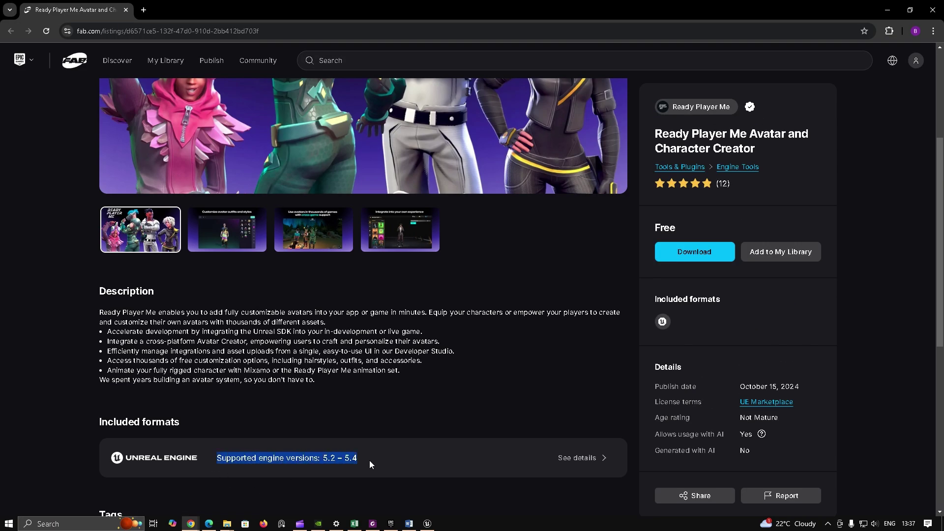
pyautogui.click(573, 458)
pyautogui.click(439, 154)
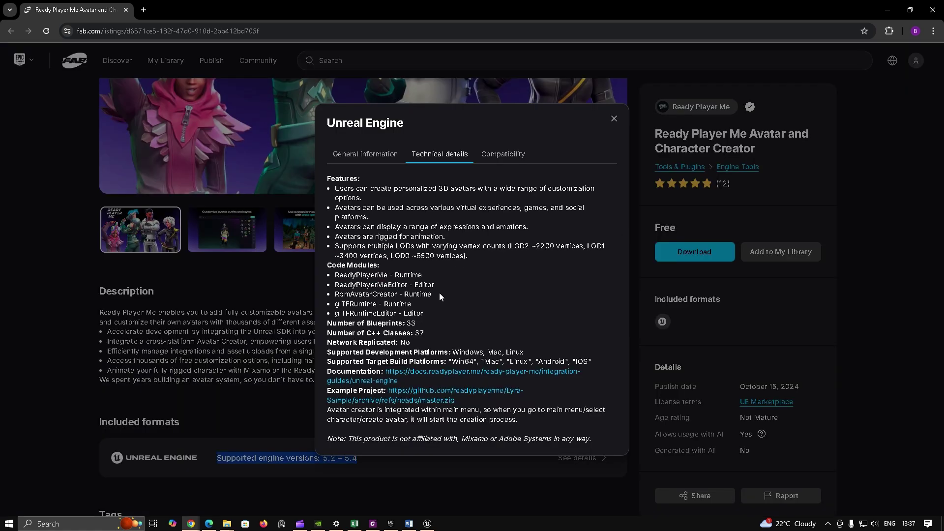
pyautogui.click(502, 154)
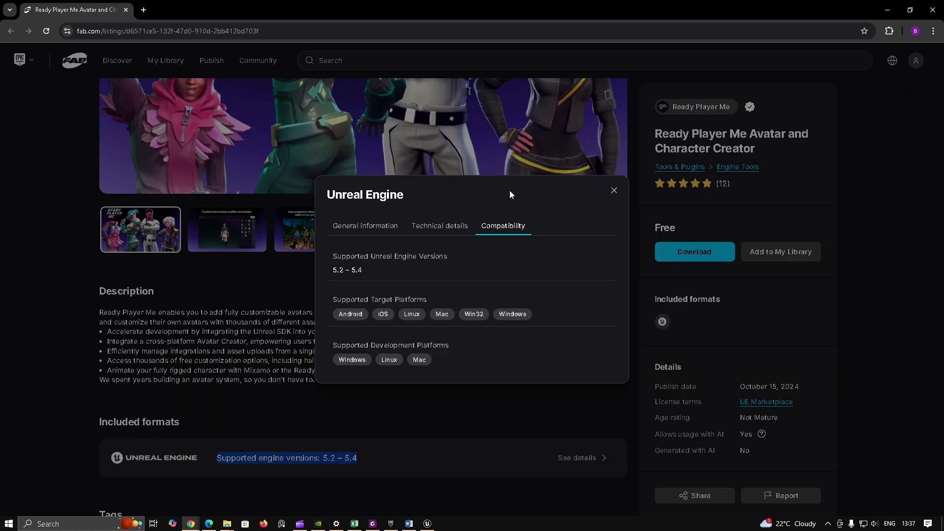
# Confirm support for engine versions 5.2–5.4, then install the plugin to the engine.
pyautogui.tripleClick(421, 271)
pyautogui.click(614, 190)
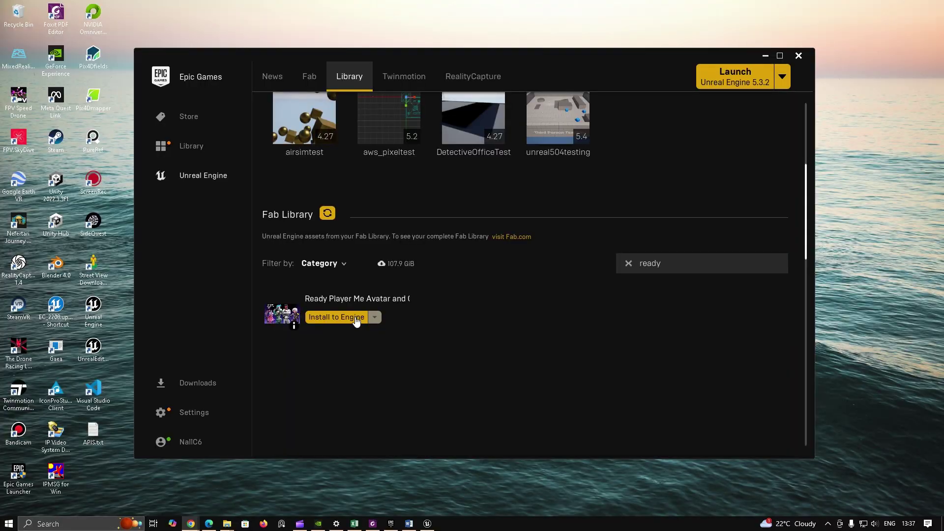
pyautogui.click(339, 317)
pyautogui.click(535, 285)
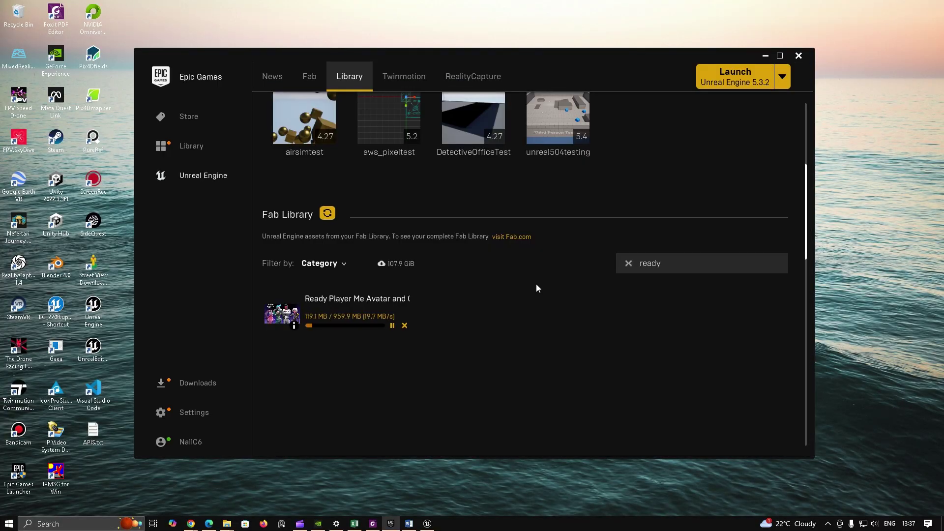
# Verify Ready Player Me is among 5.4.4's installed plugins and open the unreal504testing project.
pyautogui.scroll(3, 536, 284)
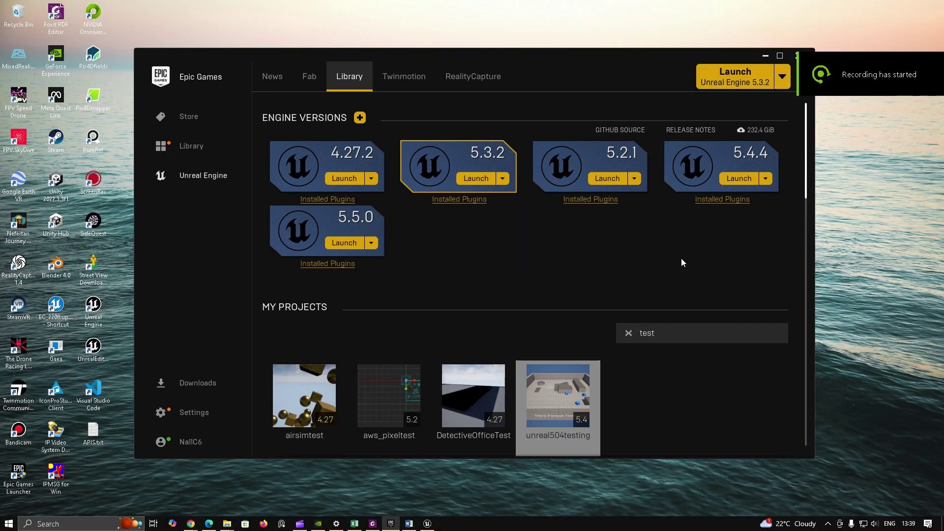
pyautogui.click(715, 200)
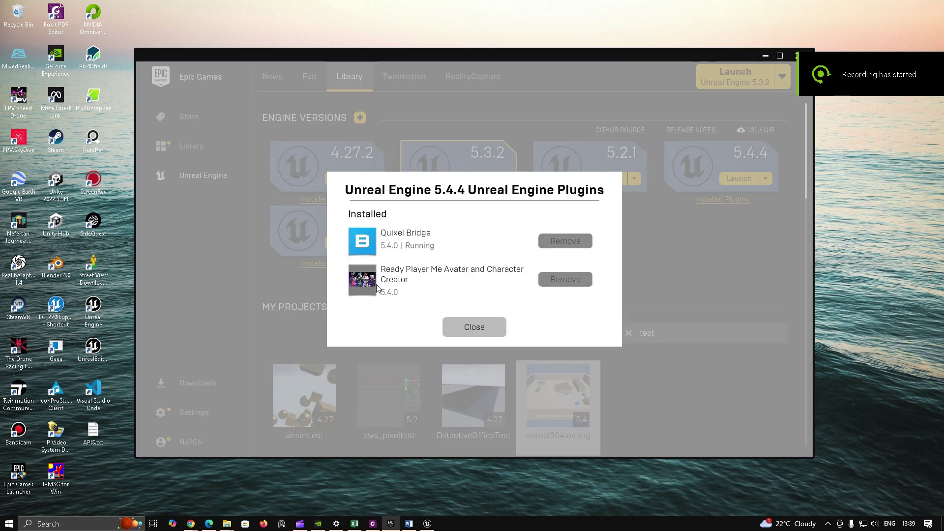
pyautogui.click(479, 332)
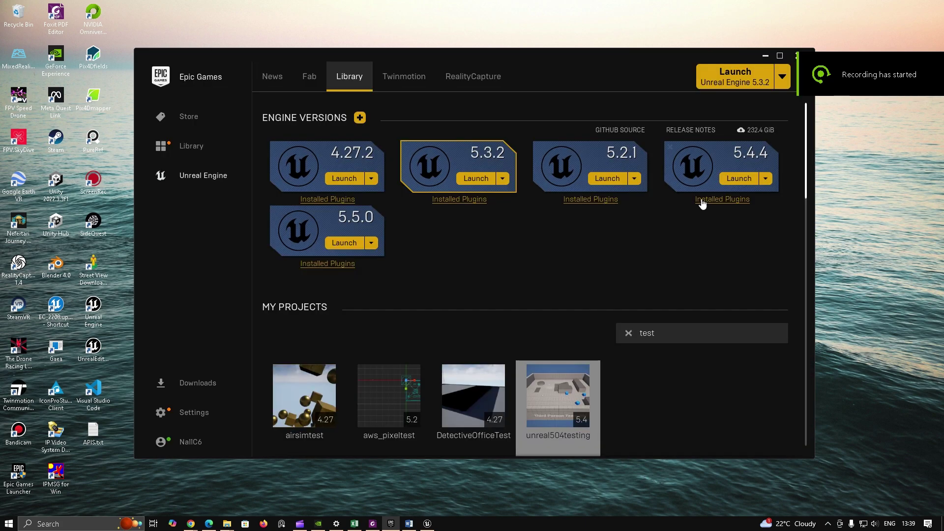
pyautogui.doubleClick(583, 413)
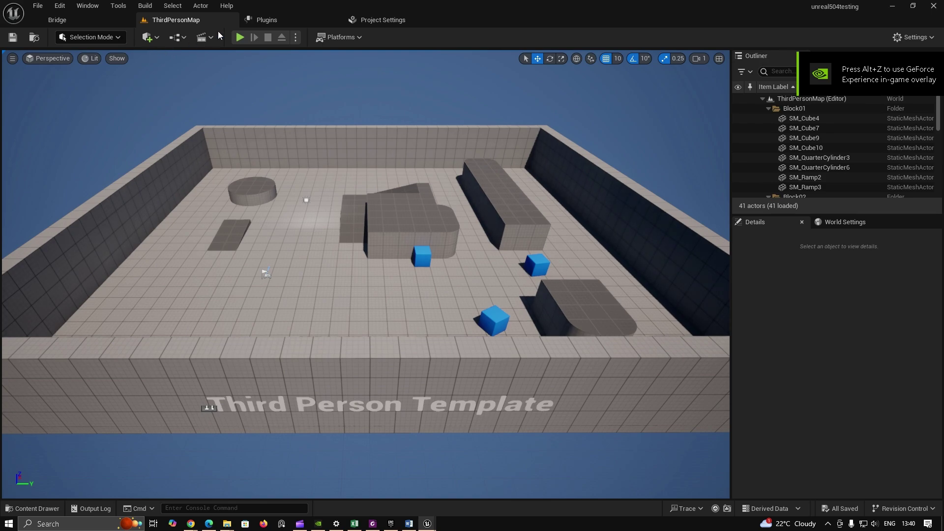
# Find Ready Player Me with the search 'read', enable it and restart the editor.
pyautogui.click(266, 19)
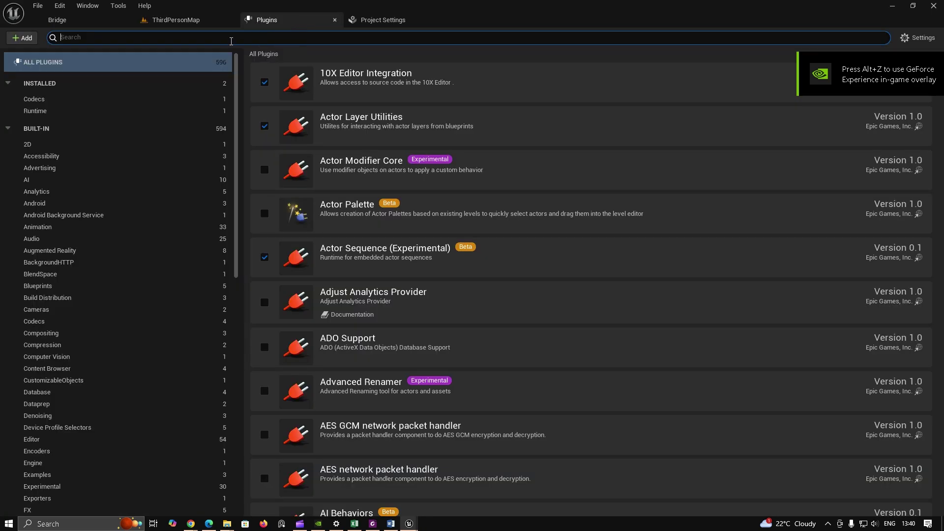
pyautogui.write('read')
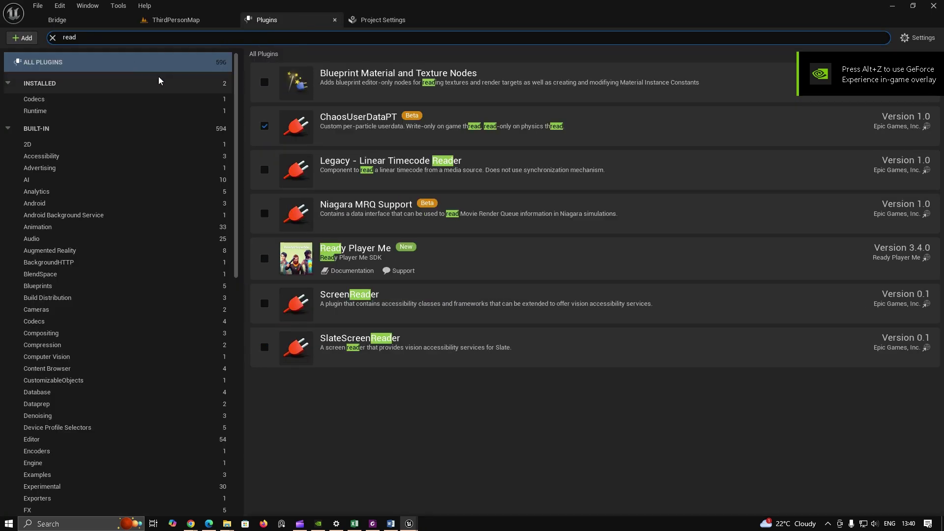
pyautogui.click(264, 259)
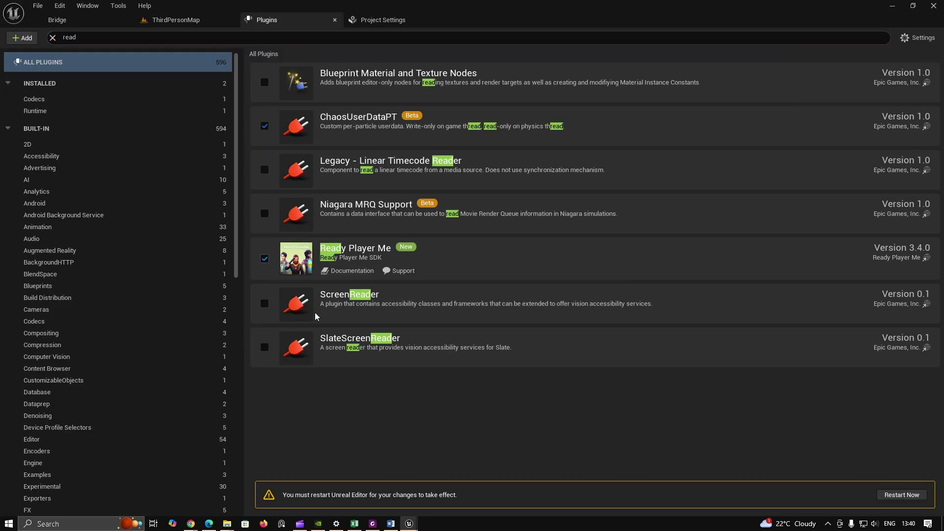
pyautogui.click(901, 495)
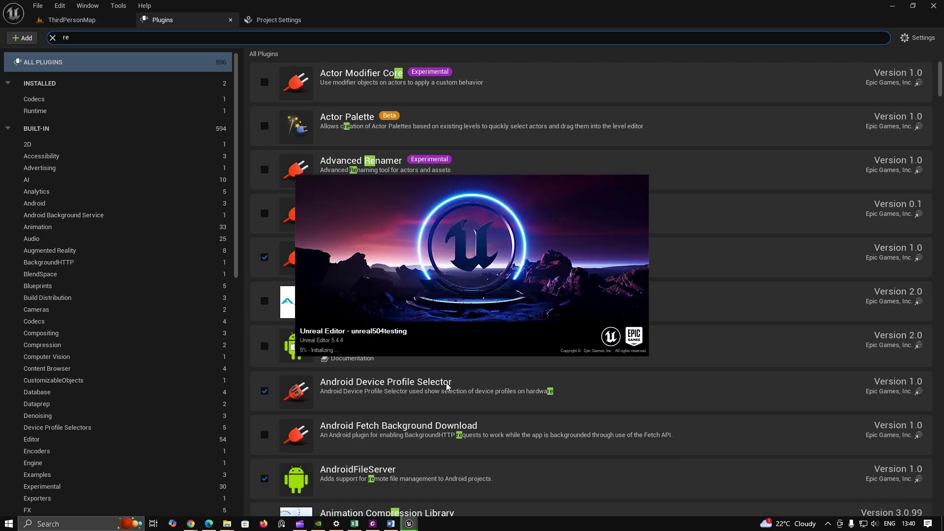
pyautogui.moveTo(414, 525)
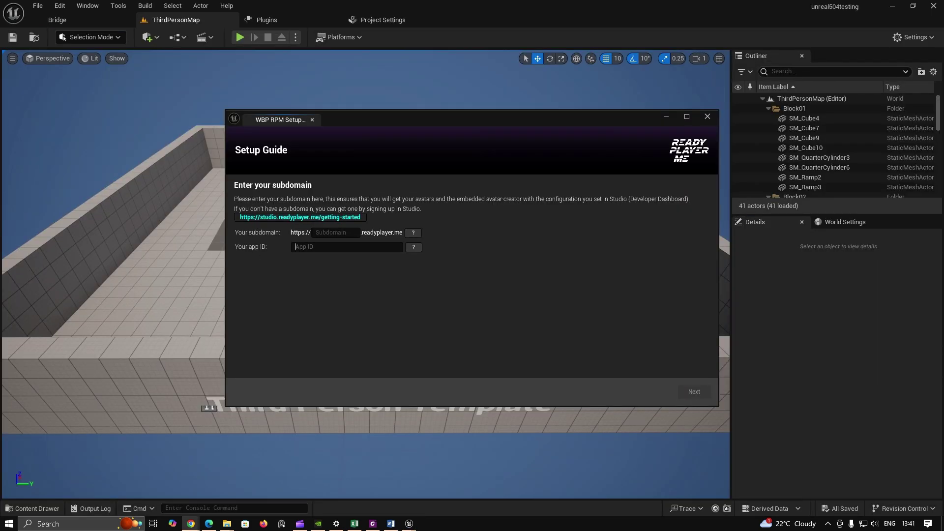
# Finish the Ready Player Me Studio project setup, entering 'NA' as the intended usage.
pyautogui.hotkey('alt', 'Tab')
pyautogui.click(291, 108)
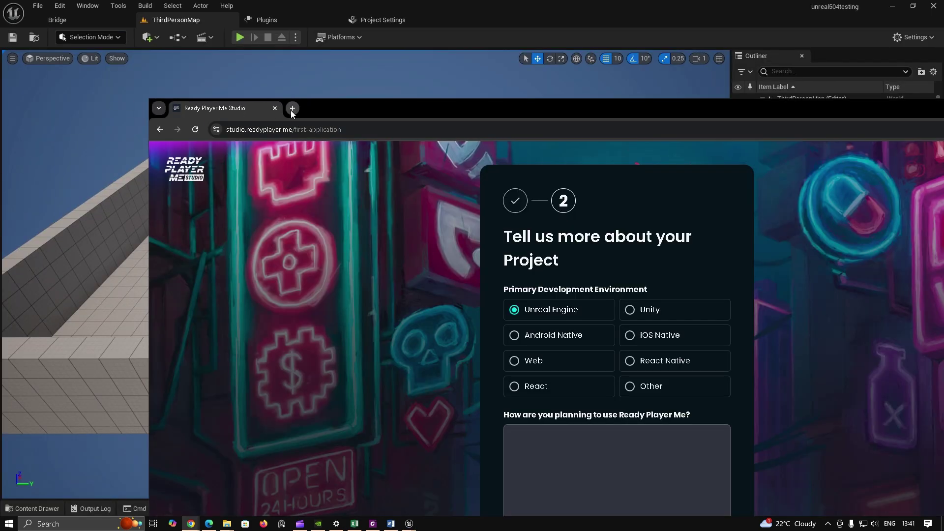
pyautogui.click(252, 110)
pyautogui.doubleClick(485, 105)
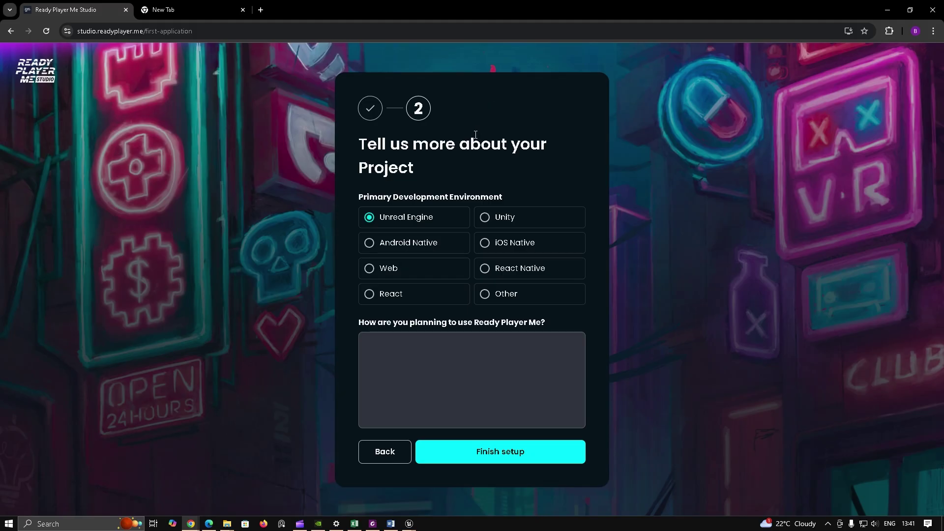
pyautogui.click(552, 452)
pyautogui.click(560, 374)
pyautogui.write('NA')
pyautogui.click(526, 452)
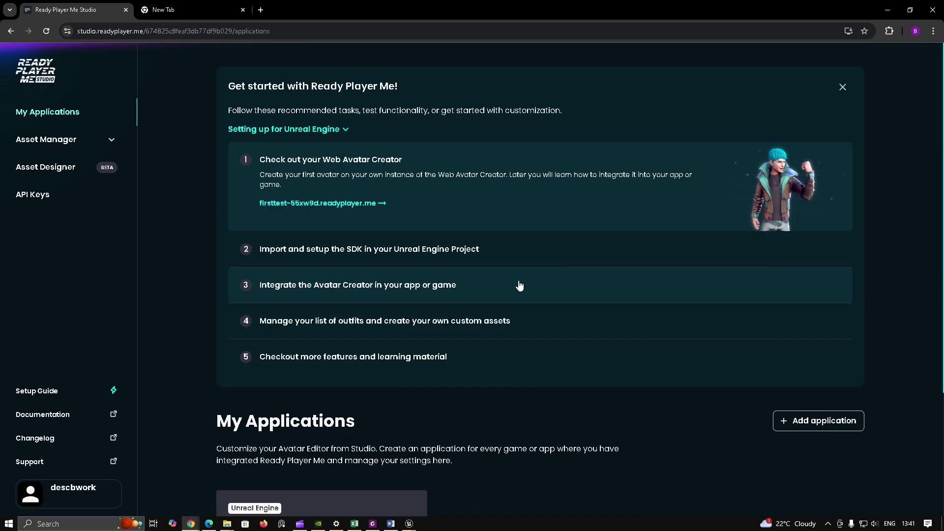
# Start a new API key named 'Unreal Project' with access to the FirstTest application.
pyautogui.click(55, 196)
pyautogui.click(818, 81)
pyautogui.click(349, 149)
pyautogui.write('Unreal P')
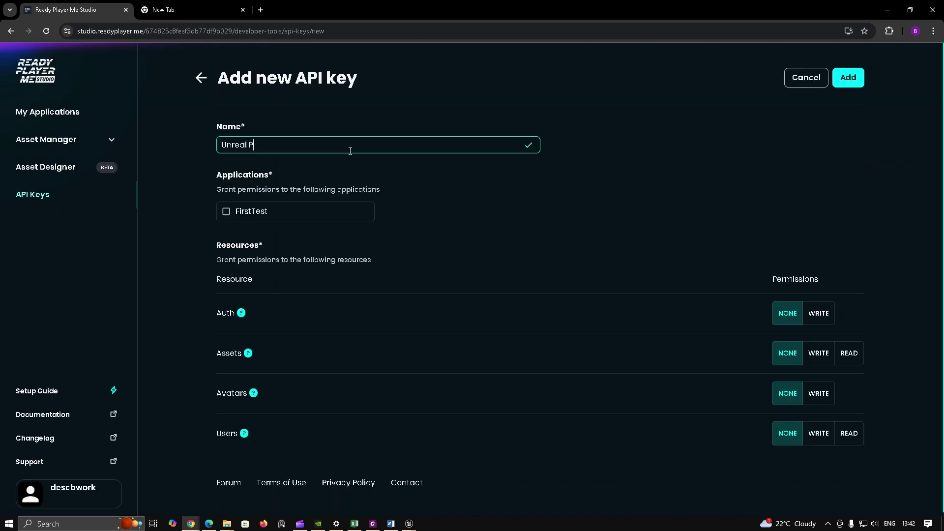
pyautogui.write('roject')
pyautogui.click(295, 212)
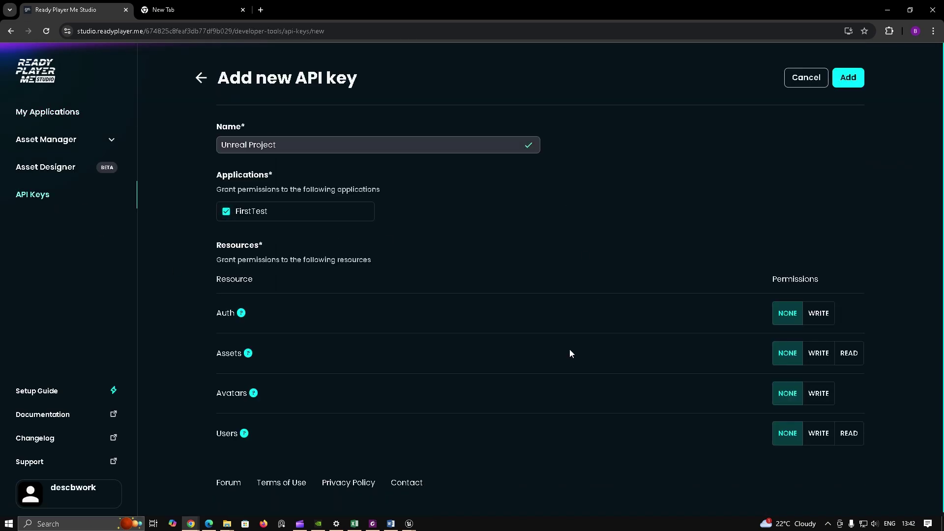
# Give the key WRITE permission for Auth, Assets and Avatars, create it and copy it.
pyautogui.scroll(-1, 327, 294)
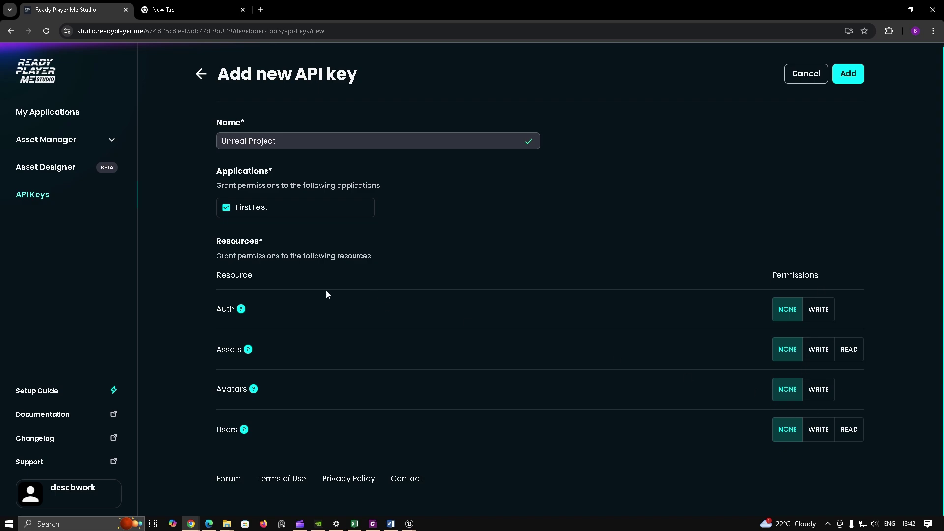
pyautogui.click(819, 309)
pyautogui.click(818, 349)
pyautogui.click(818, 389)
pyautogui.click(847, 73)
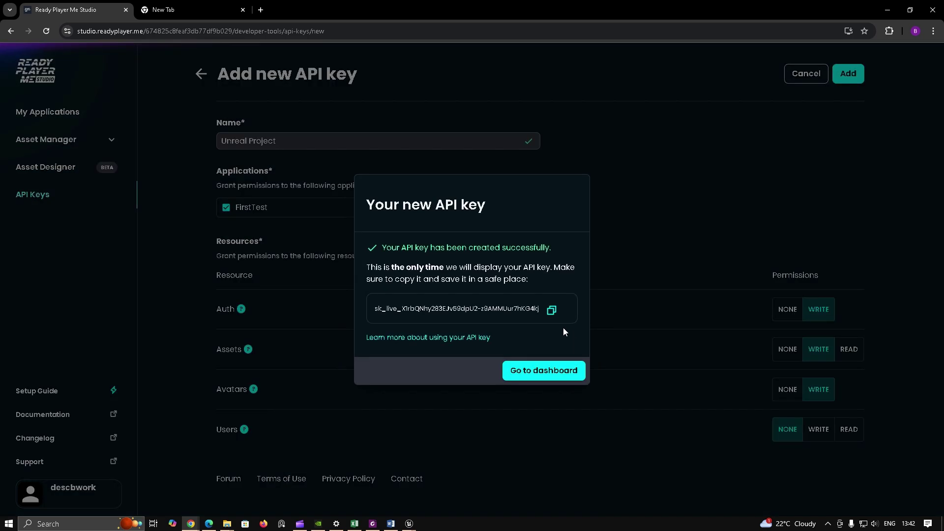
pyautogui.click(551, 310)
# Paste the API key as the App ID, finish setup, and open the Samples docs.
pyautogui.click(478, 485)
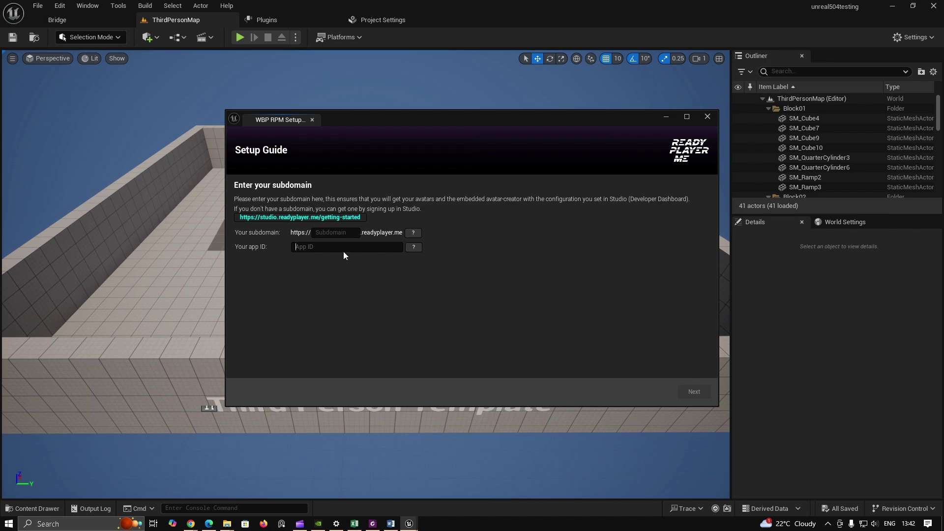
pyautogui.hotkey('ctrl', 'v')
pyautogui.click(701, 392)
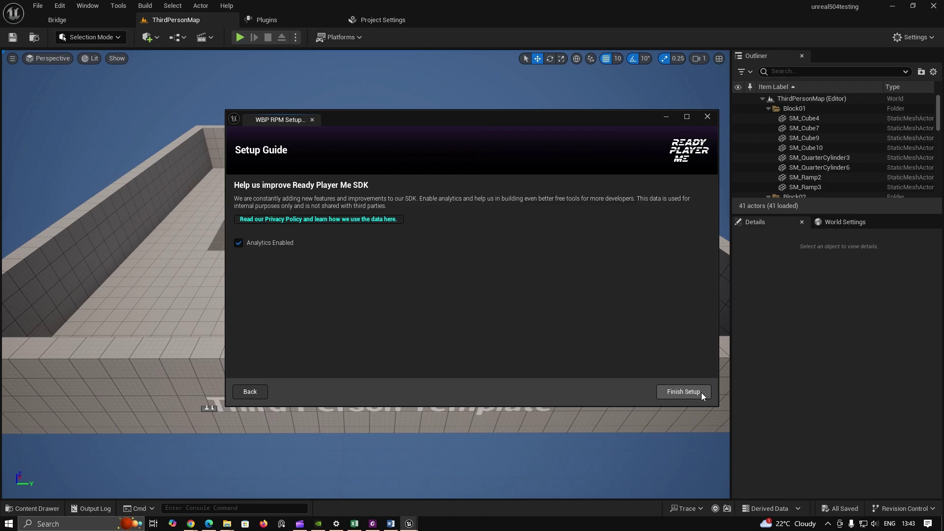
pyautogui.click(701, 392)
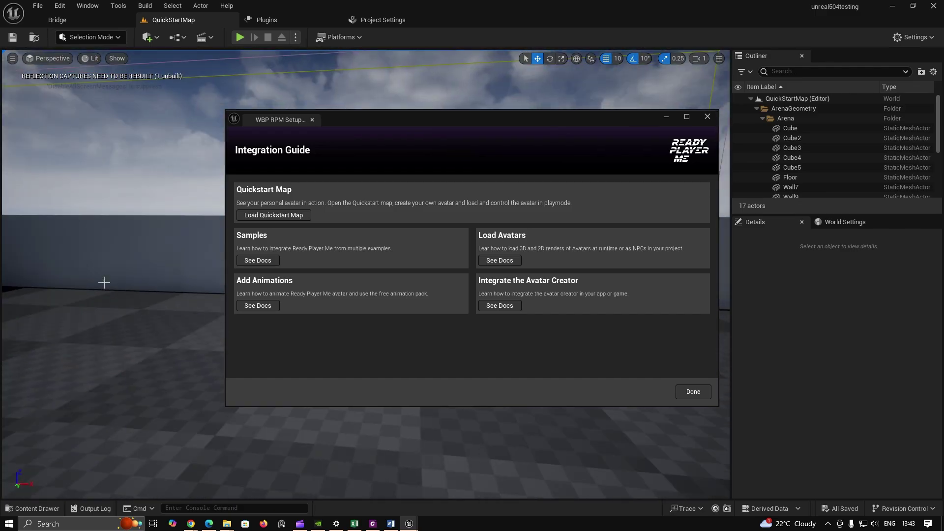
pyautogui.click(271, 260)
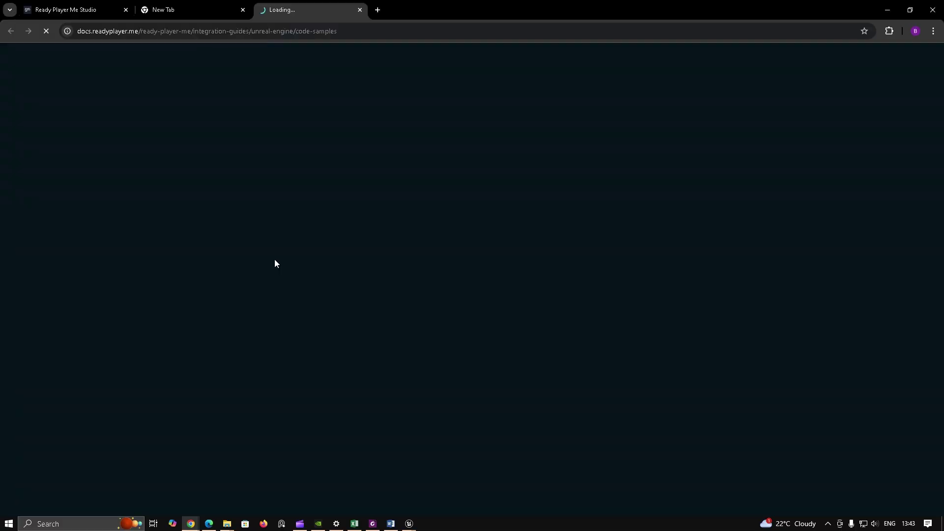
# Open the Load Avatars documentation from the Integration Guide and scroll through it.
pyautogui.click(409, 524)
pyautogui.click(487, 307)
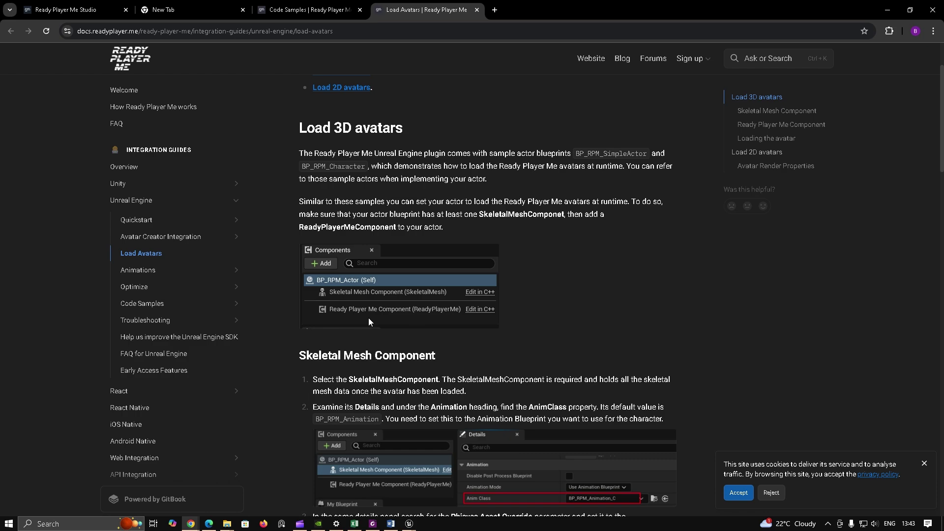
pyautogui.scroll(-3, 367, 318)
pyautogui.moveTo(408, 524)
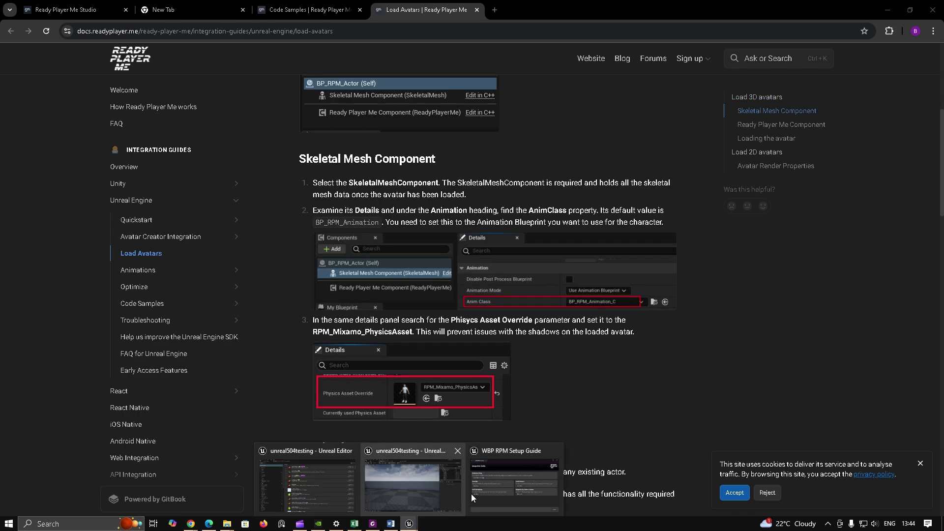
# Open the Animations and Avatar Creator Integration docs pages in new tabs.
pyautogui.click(471, 493)
pyautogui.click(257, 305)
pyautogui.click(438, 482)
pyautogui.click(499, 305)
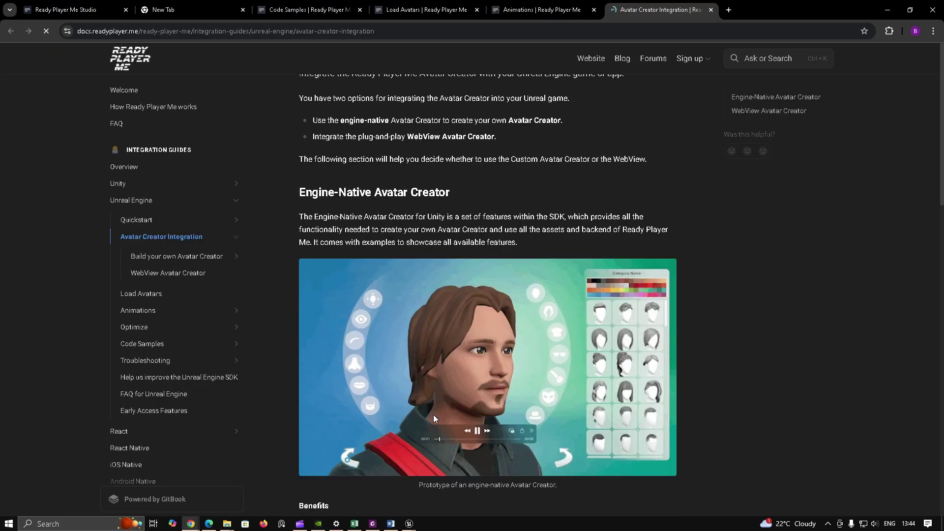
# Close the Integration Guide and start playing the QuickStart map with Alt+P.
pyautogui.hotkey('alt', 'Tab')
pyautogui.click(693, 391)
pyautogui.hotkey('alt', 'p')
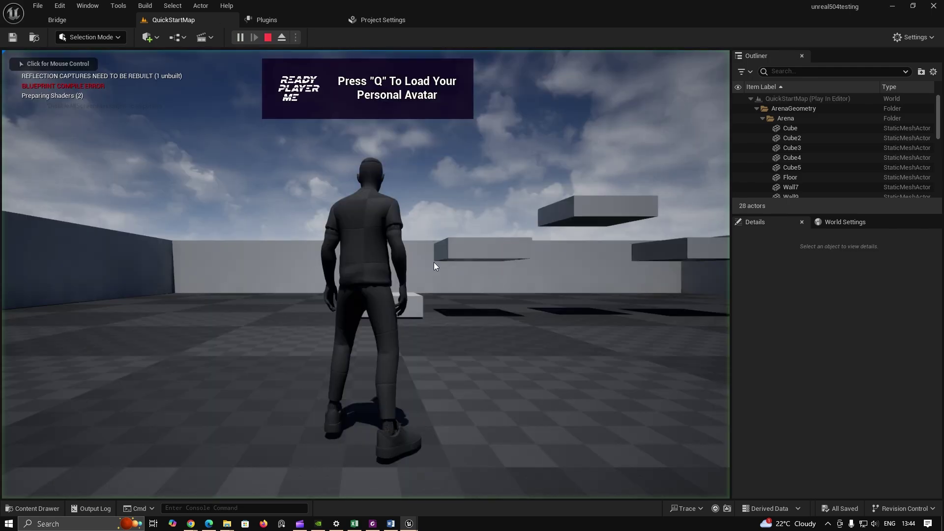
# Load the personal Ready Player Me avatar with Q and dismiss the avatar creator overlay.
pyautogui.click(427, 260)
pyautogui.press('q')
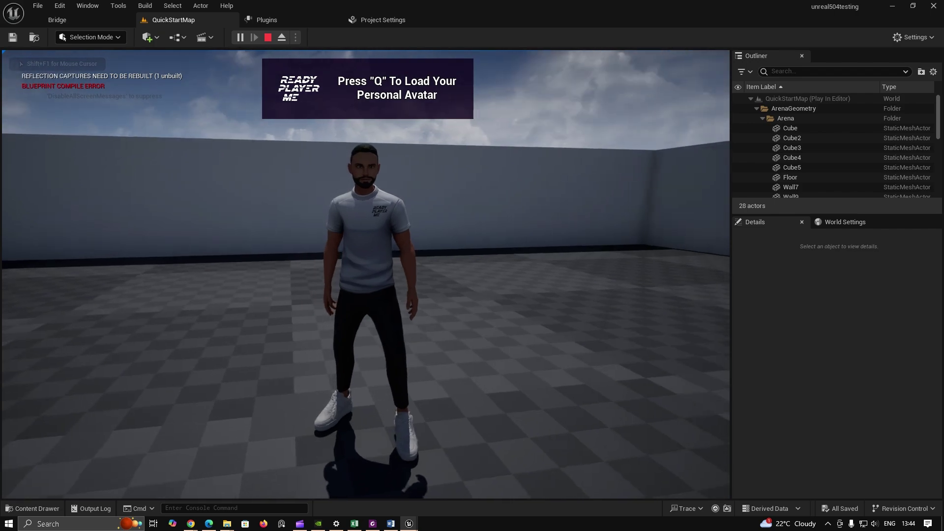
pyautogui.press('q')
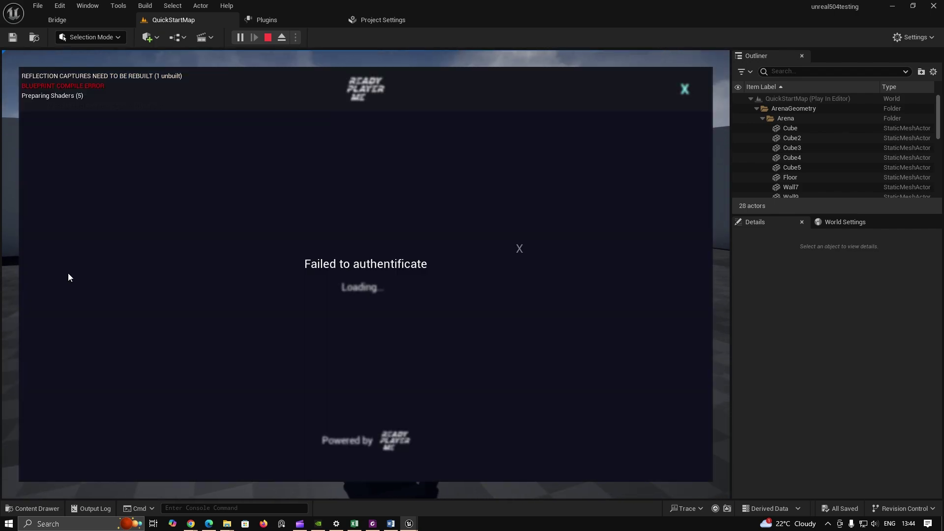
pyautogui.click(689, 89)
# Run the avatar around the arena using the W and D keys.
pyautogui.click(500, 177)
pyautogui.press('w')
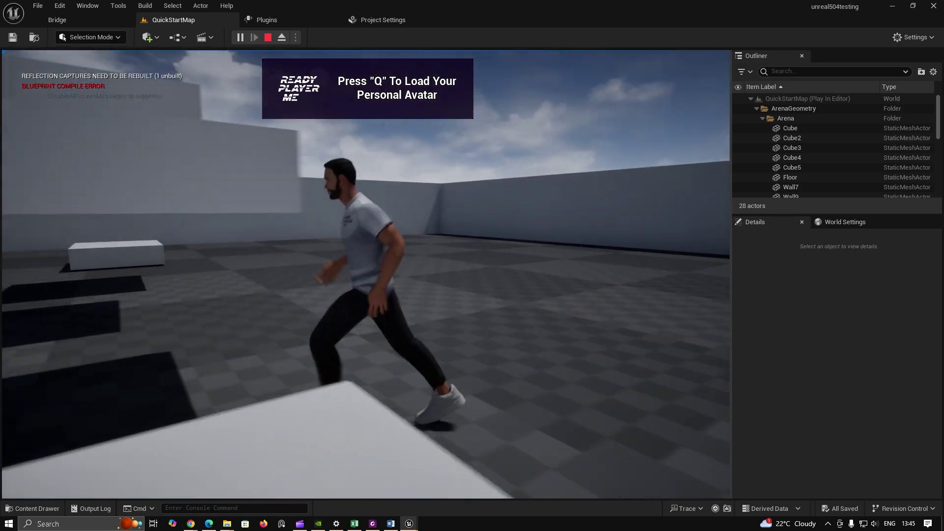
pyautogui.press('d')
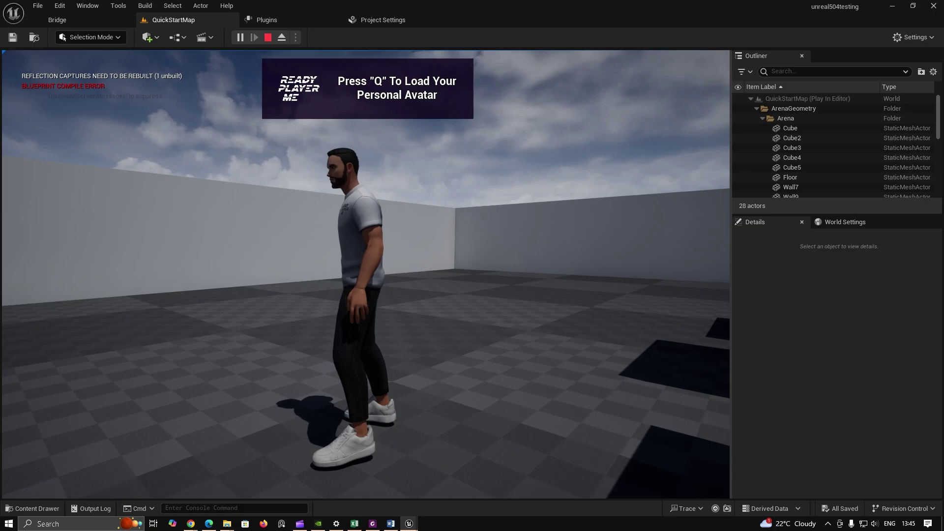
# Start from a default avatar template and put a pair of glasses on it.
pyautogui.press('q')
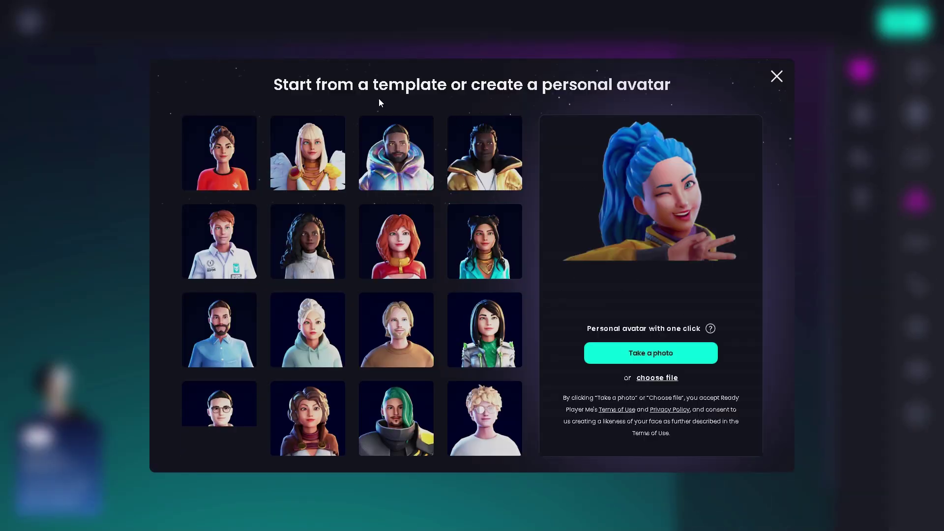
pyautogui.click(776, 76)
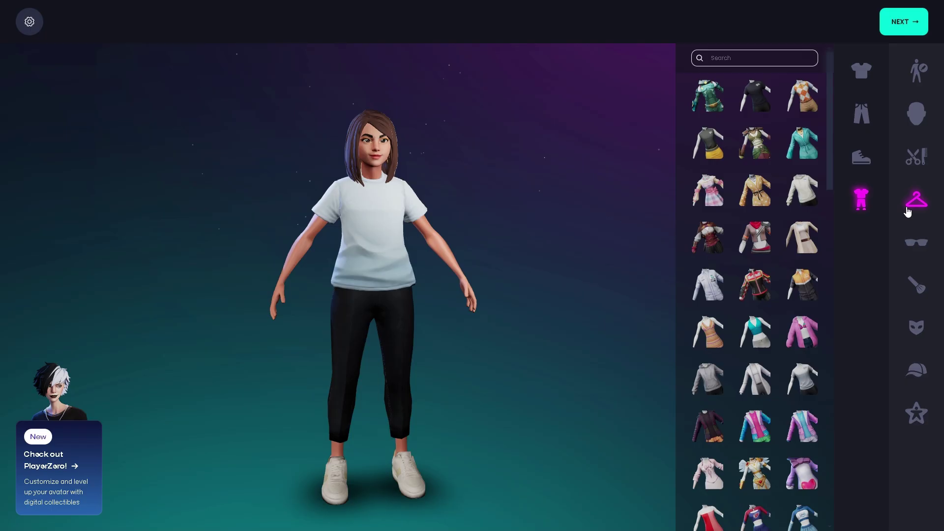
pyautogui.click(917, 239)
pyautogui.click(809, 355)
pyautogui.click(916, 370)
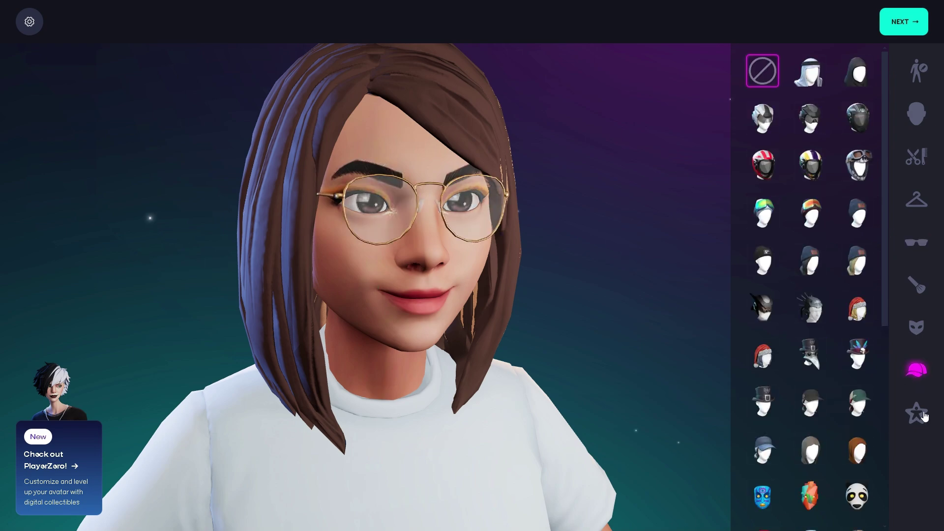
# Dress the avatar in a grey hoodie and give it a new short hairstyle.
pyautogui.click(916, 70)
pyautogui.click(917, 203)
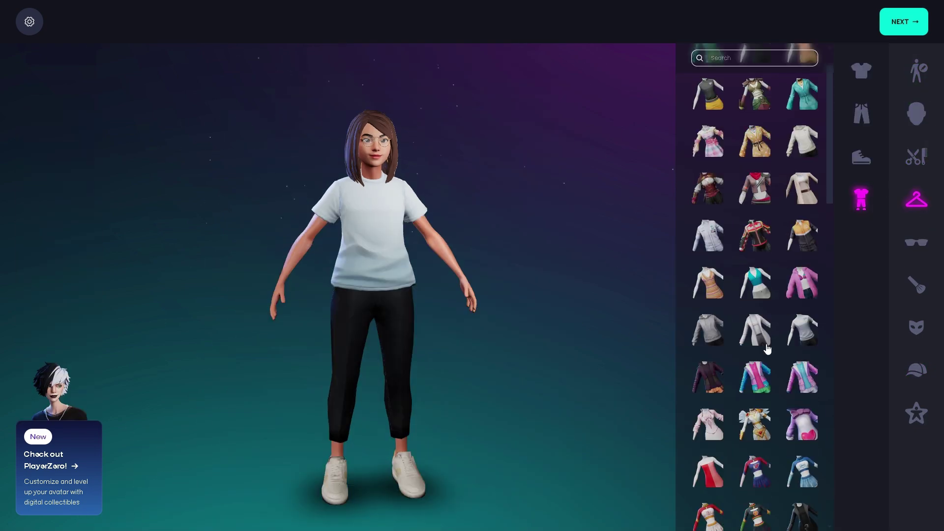
pyautogui.click(767, 349)
pyautogui.click(708, 330)
pyautogui.click(916, 113)
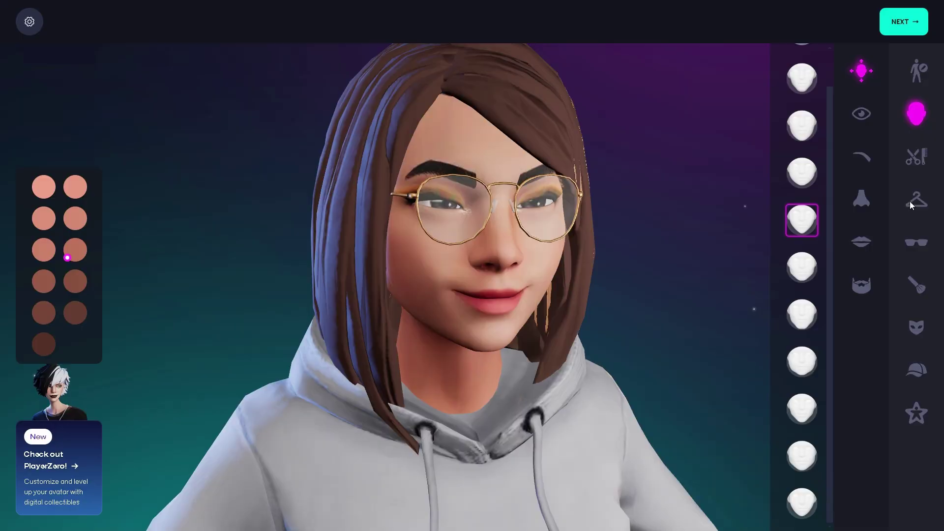
pyautogui.click(916, 156)
pyautogui.click(762, 387)
# Generate the avatar's share link, close the creator, and go to the Ready Player Me documentation.
pyautogui.click(903, 22)
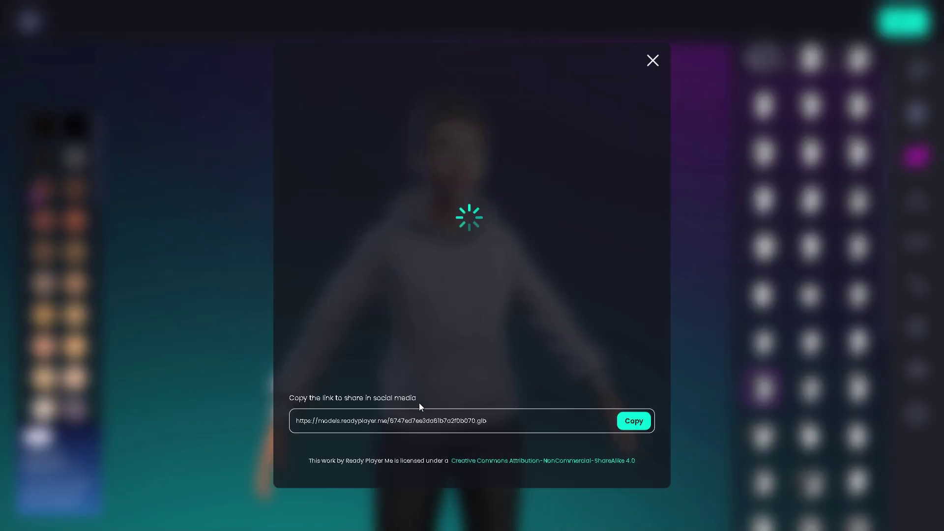
pyautogui.click(647, 61)
pyautogui.scroll(-5, 836, 295)
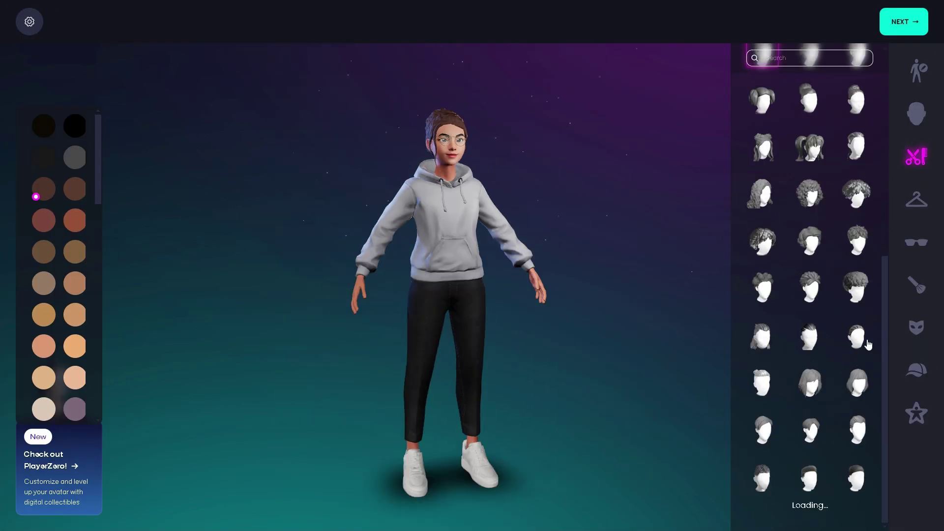
pyautogui.click(471, 33)
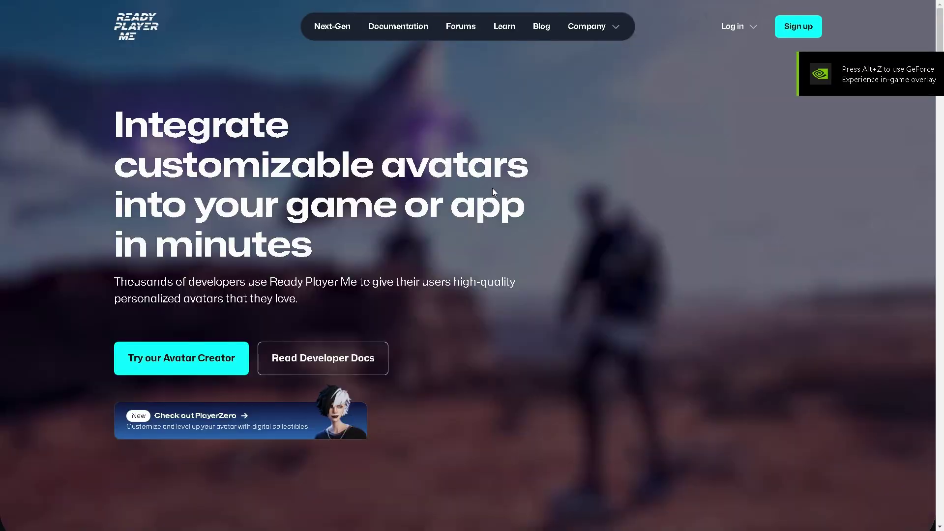
pyautogui.scroll(-2, 570, 188)
pyautogui.scroll(1, 572, 193)
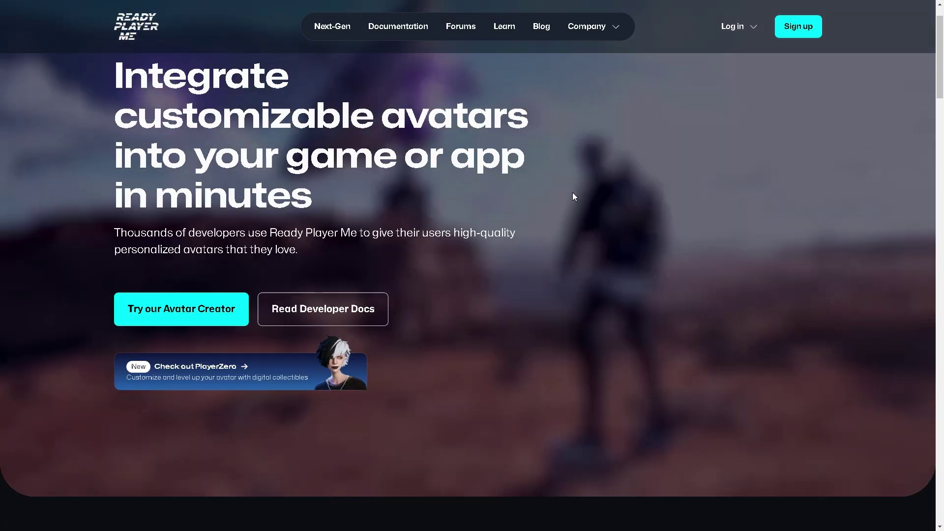
pyautogui.scroll(1, 572, 193)
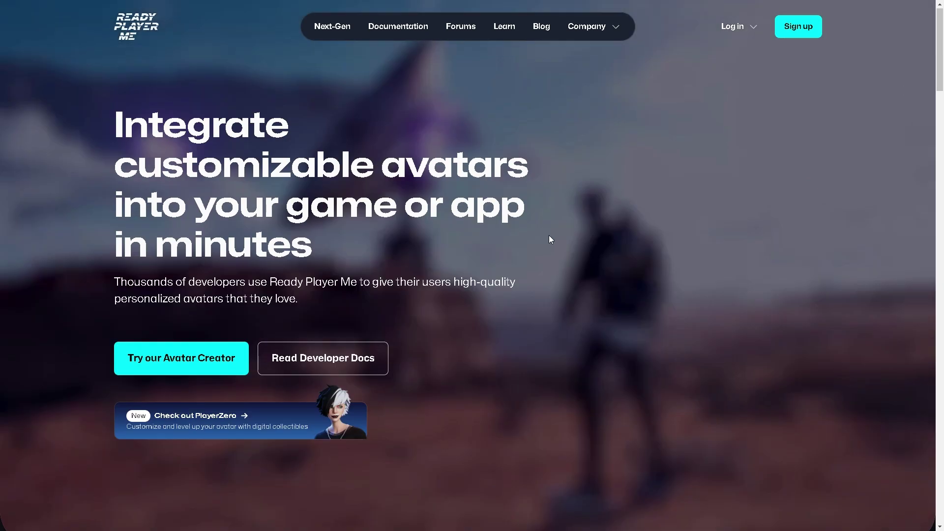
pyautogui.click(411, 28)
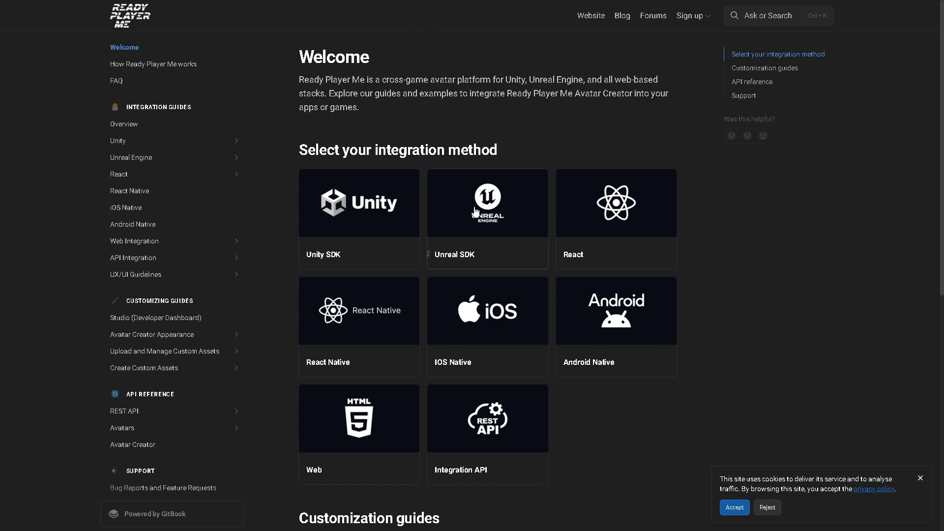
# Open the Unreal Engine integration docs, browse the page, and view the Quickstart guide.
pyautogui.click(495, 230)
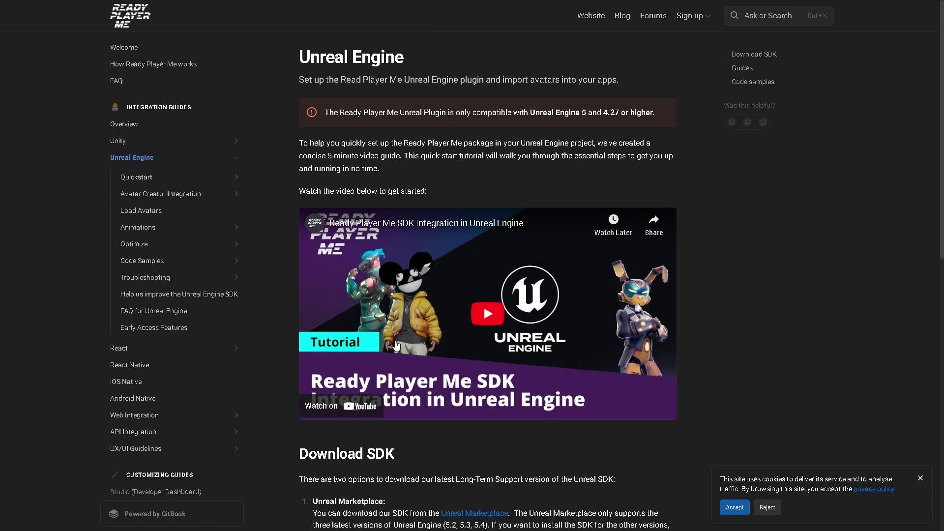
pyautogui.scroll(-7, 339, 273)
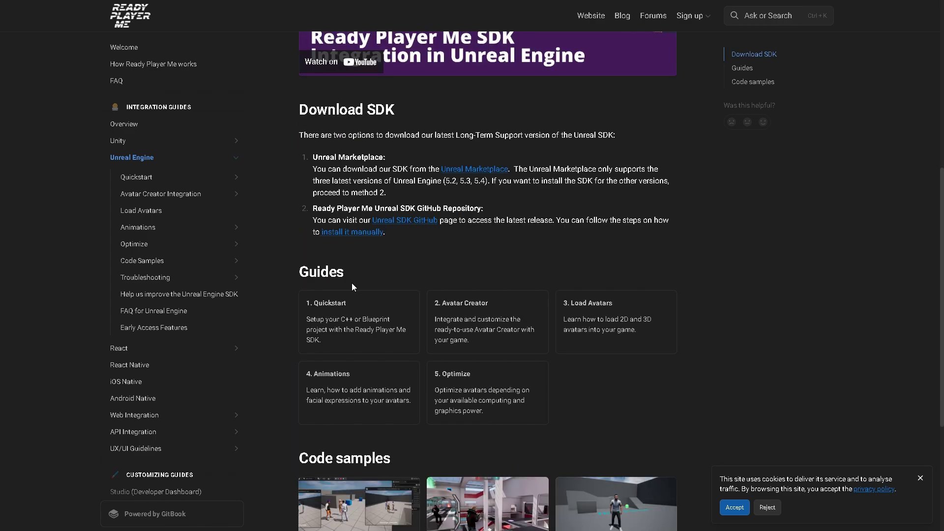
pyautogui.scroll(-3, 425, 243)
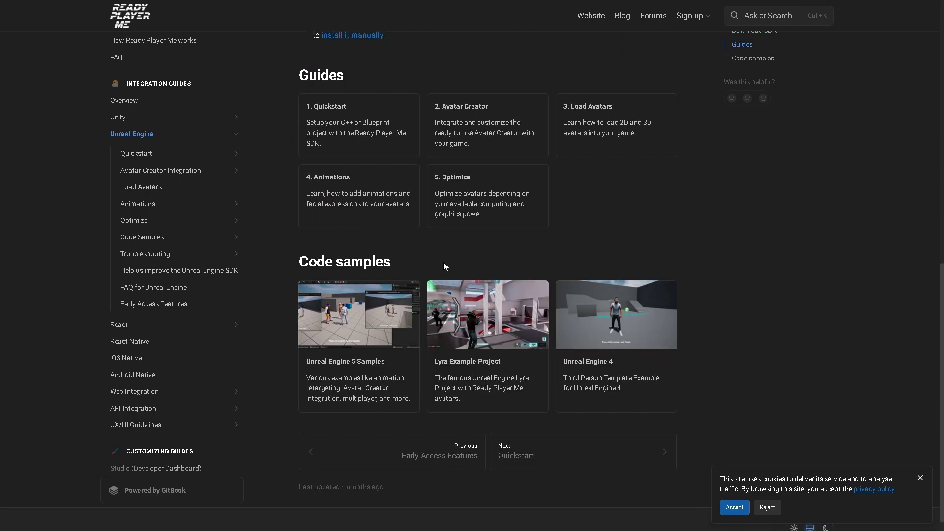
pyautogui.scroll(7, 457, 295)
pyautogui.scroll(3, 464, 305)
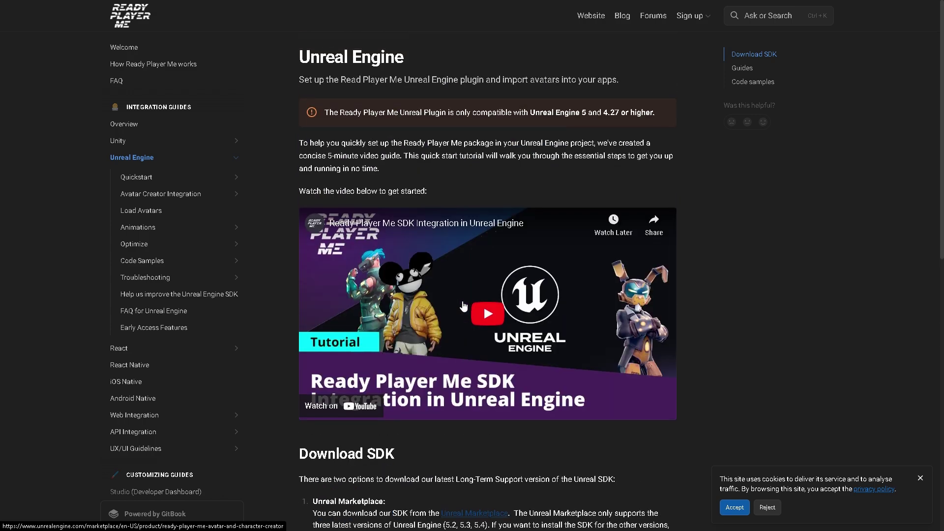
pyautogui.click(140, 185)
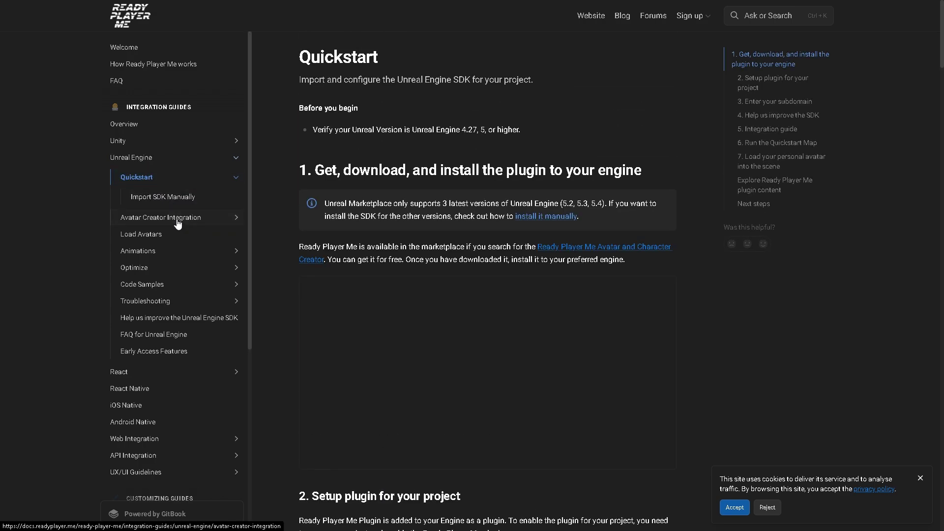
# Return to the Unreal Engine page and play the SDK integration video full screen.
pyautogui.click(145, 158)
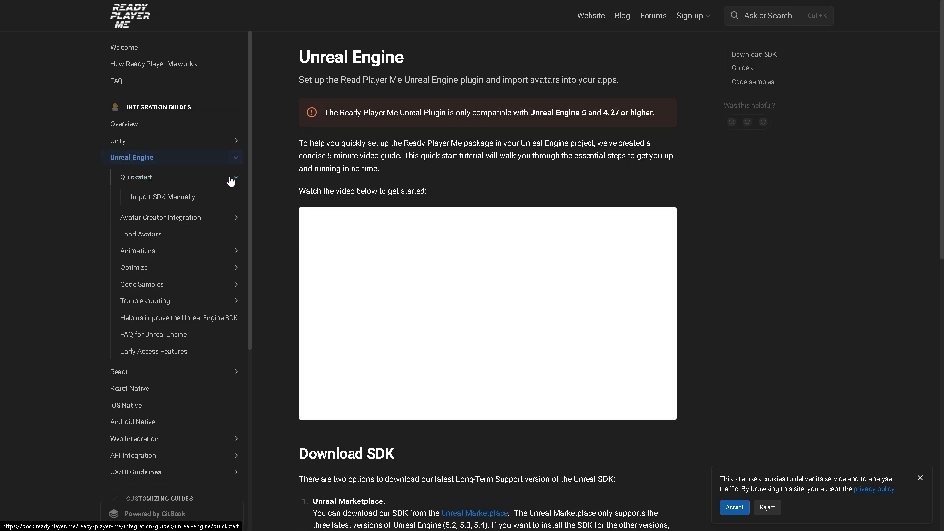
pyautogui.click(483, 305)
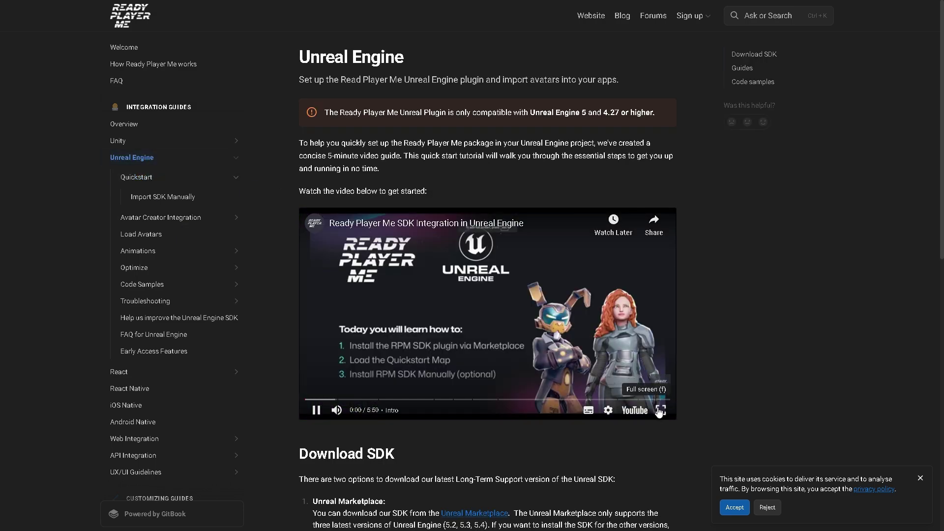
pyautogui.click(660, 410)
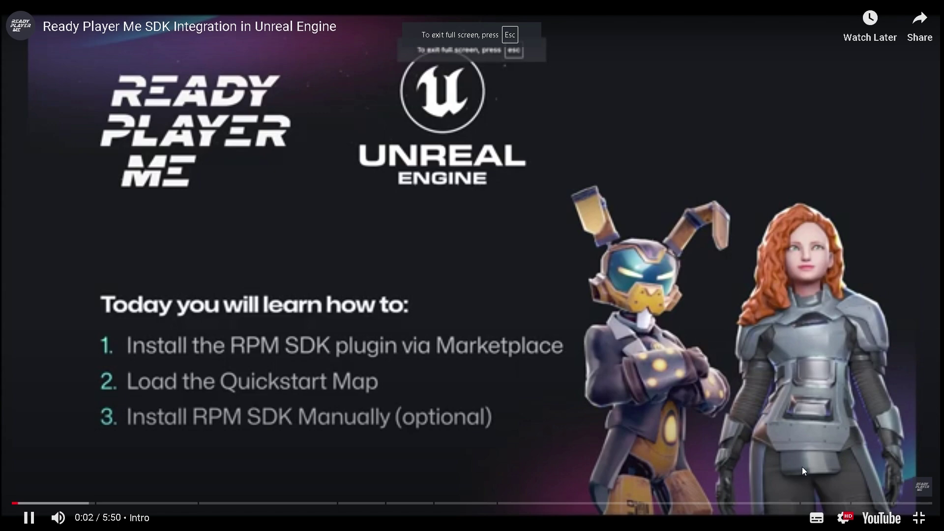
# Change the tutorial video's playback quality from its settings menu.
pyautogui.click(844, 518)
pyautogui.click(864, 482)
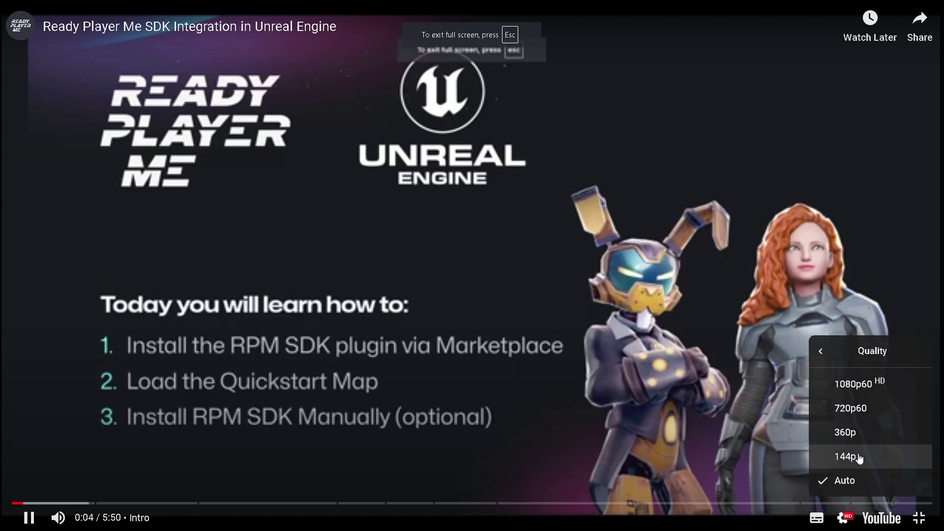
pyautogui.click(857, 388)
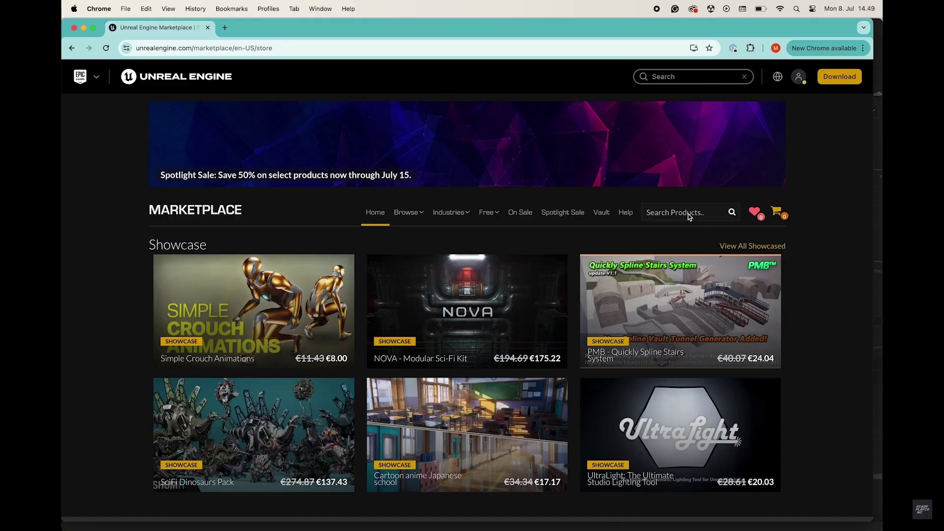
# Search the Marketplace for 'ready player me' and open the Avatar and Character Creator listing in the Launcher.
pyautogui.click(689, 217)
pyautogui.write('ready player me')
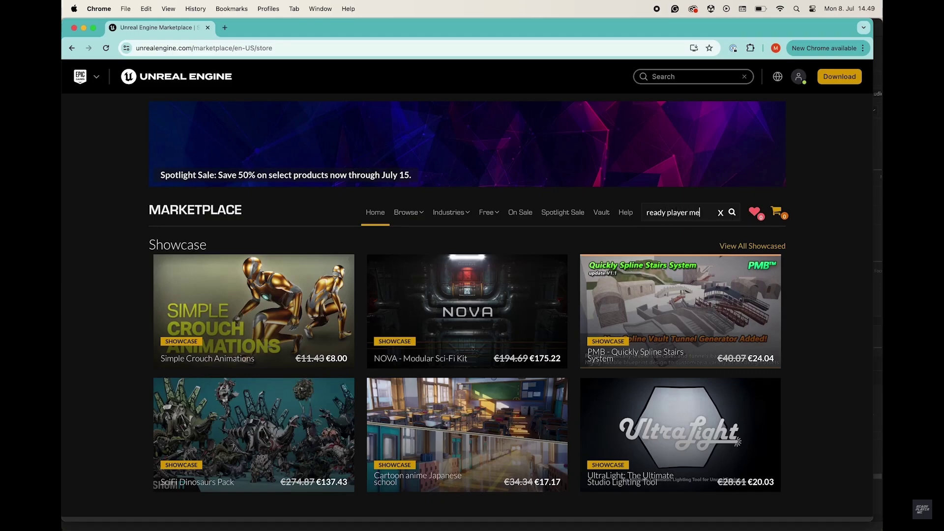
pyautogui.press('Return')
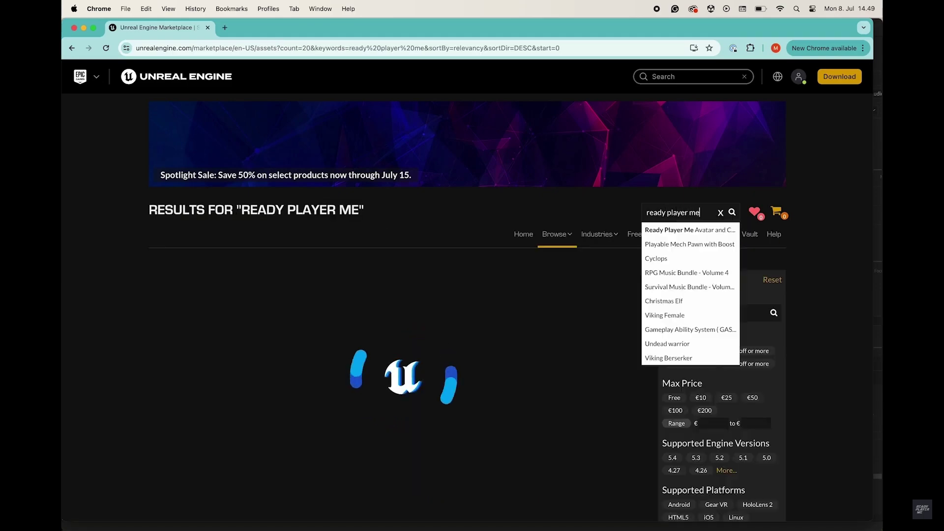
pyautogui.scroll(-1, 147, 330)
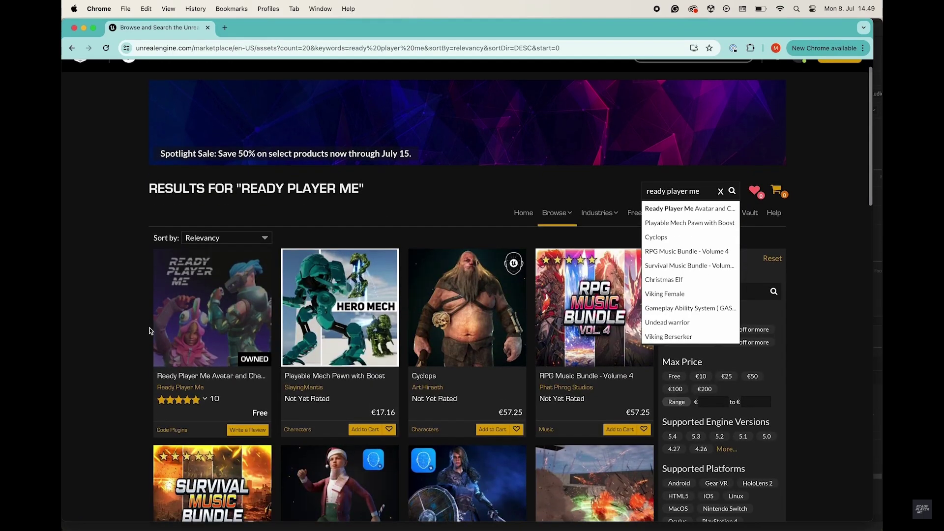
pyautogui.click(194, 328)
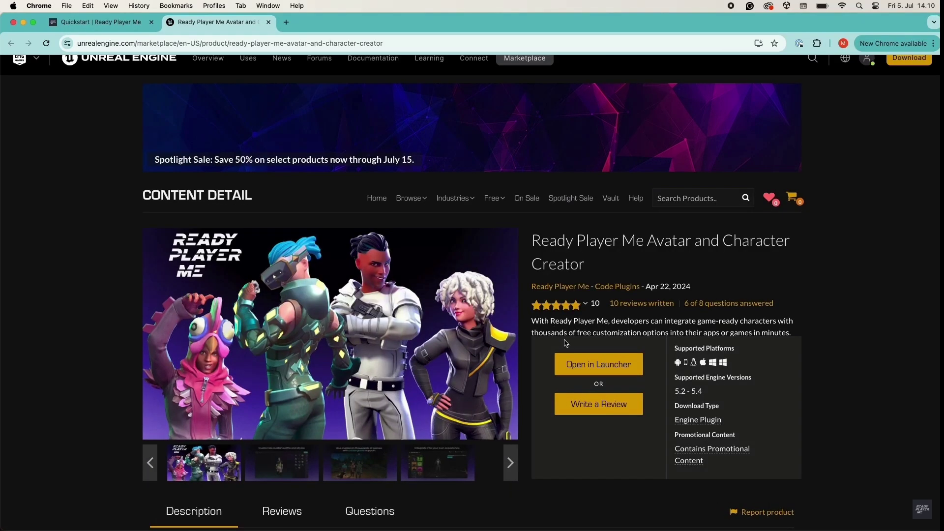
pyautogui.click(580, 363)
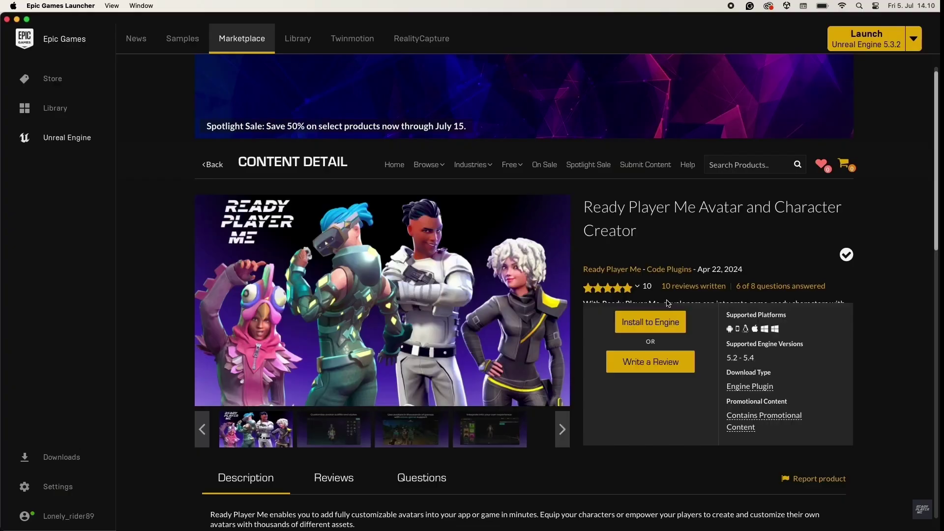
# Install Ready Player Me to engine 5.4, verify it under 5.4.2's installed plugins, then launch 5.4.2.
pyautogui.click(649, 328)
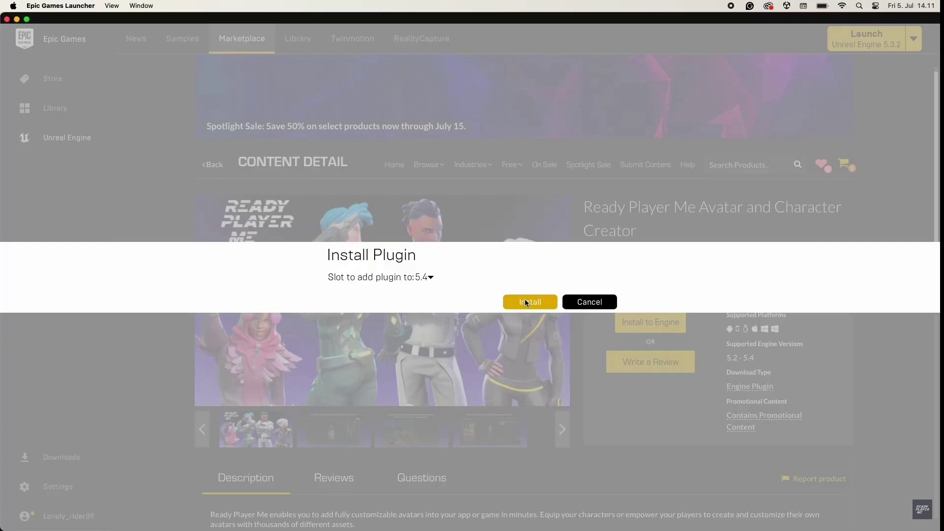
pyautogui.click(525, 300)
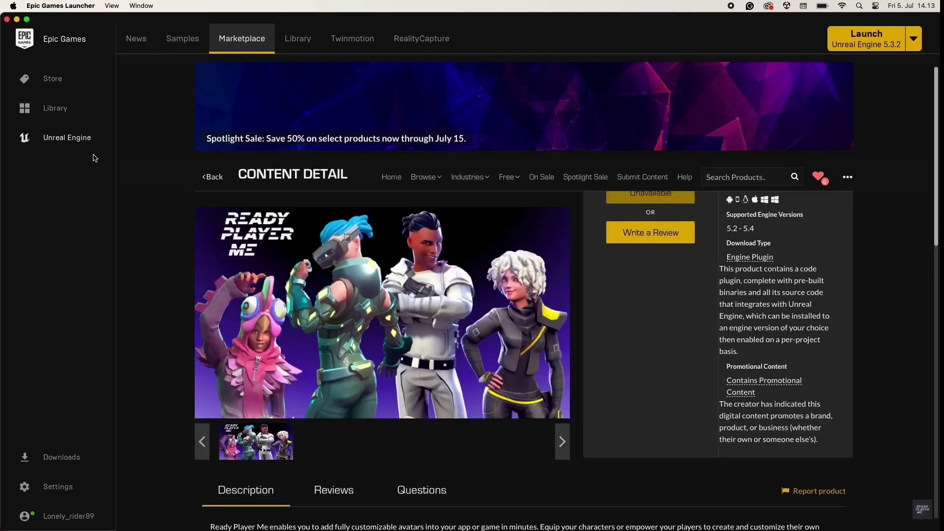
pyautogui.click(298, 38)
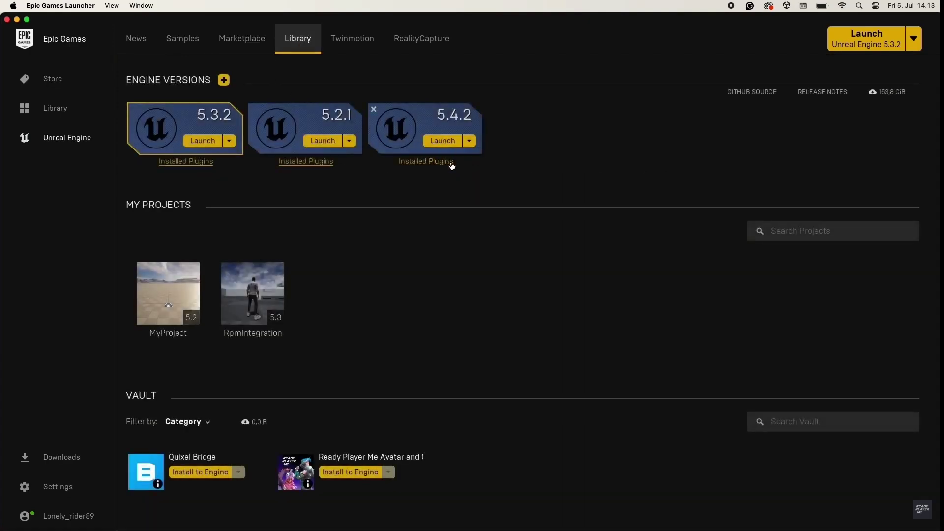
pyautogui.click(450, 163)
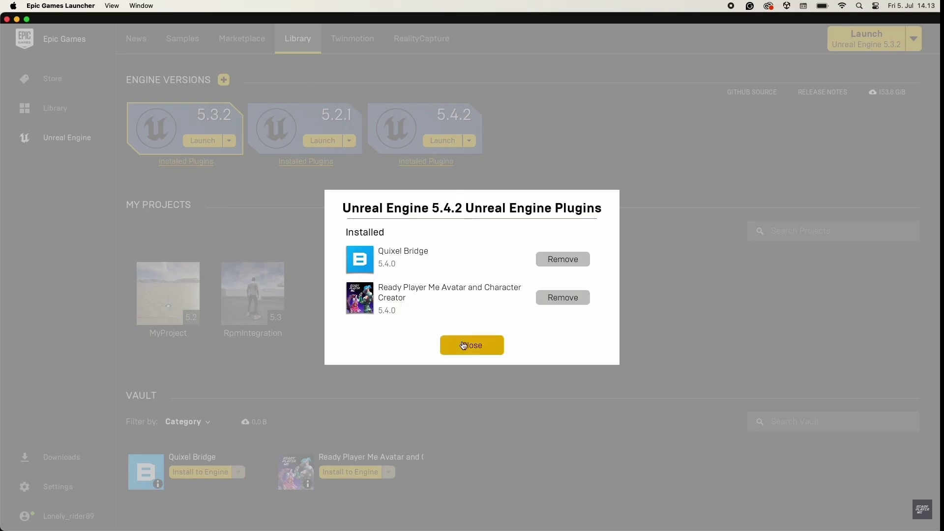
pyautogui.click(463, 345)
pyautogui.click(435, 143)
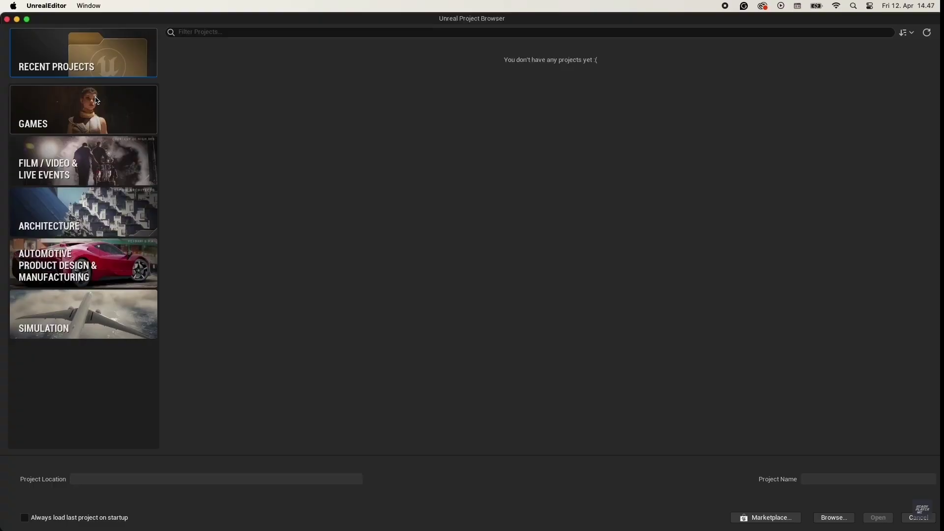
# Start a Games > Blank project named 'RPMintegration1'.
pyautogui.click(97, 101)
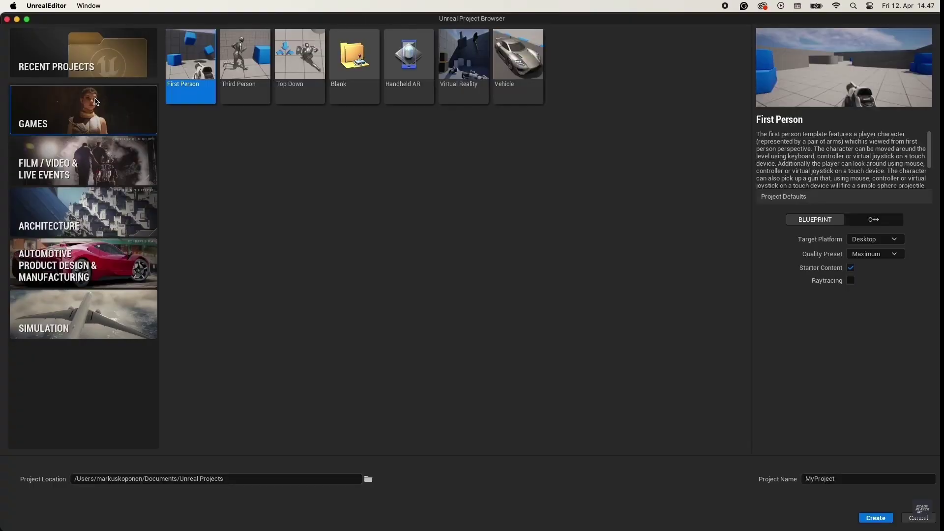
pyautogui.click(353, 86)
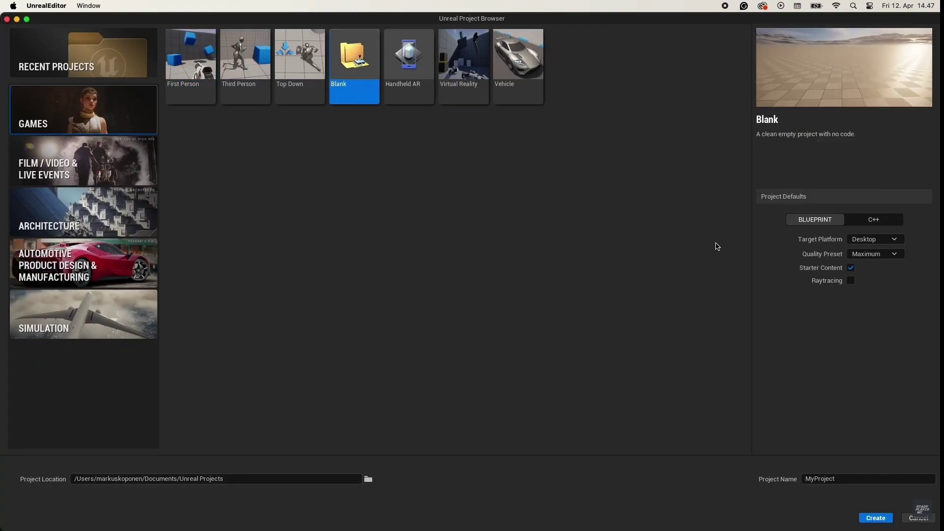
pyautogui.click(844, 478)
pyautogui.write('Rpmlntegration1')
# Enable the Ready Player Me plugin from the installed plugins list and restart the editor.
pyautogui.click(64, 20)
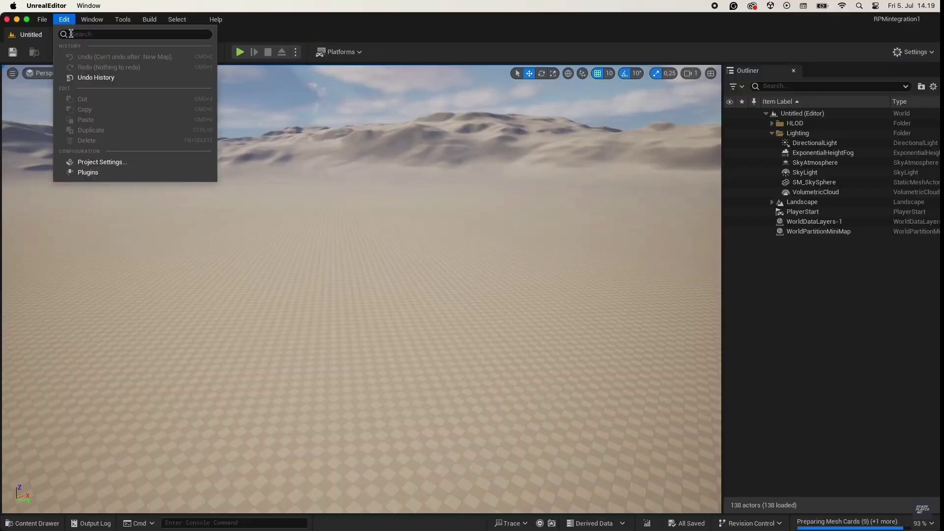
pyautogui.click(105, 176)
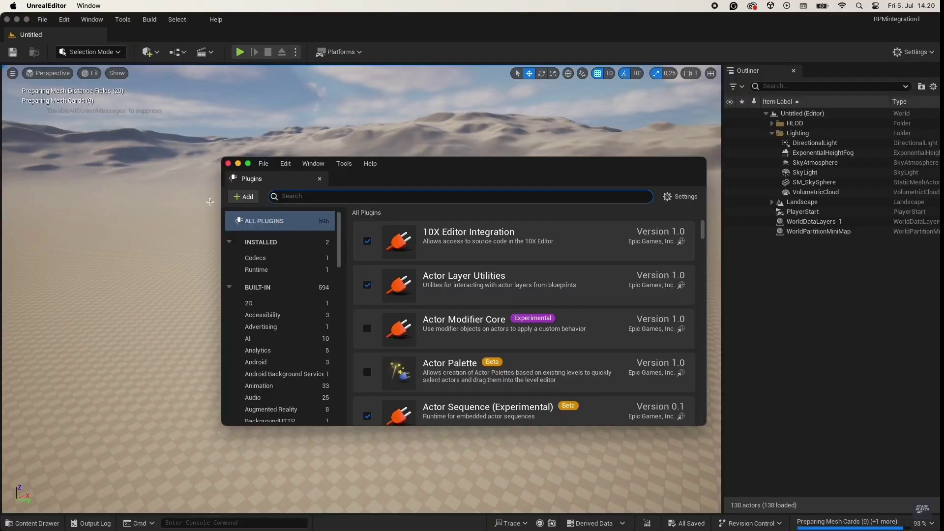
pyautogui.click(282, 243)
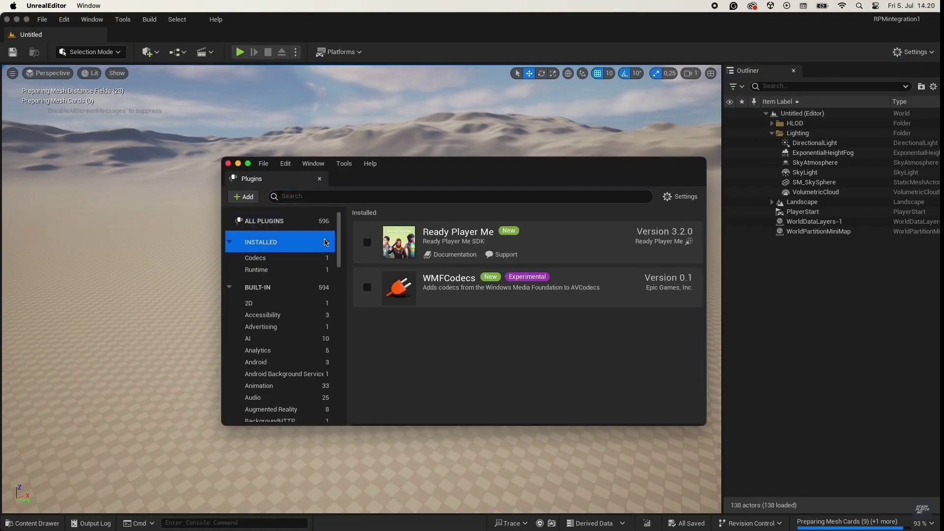
pyautogui.click(366, 243)
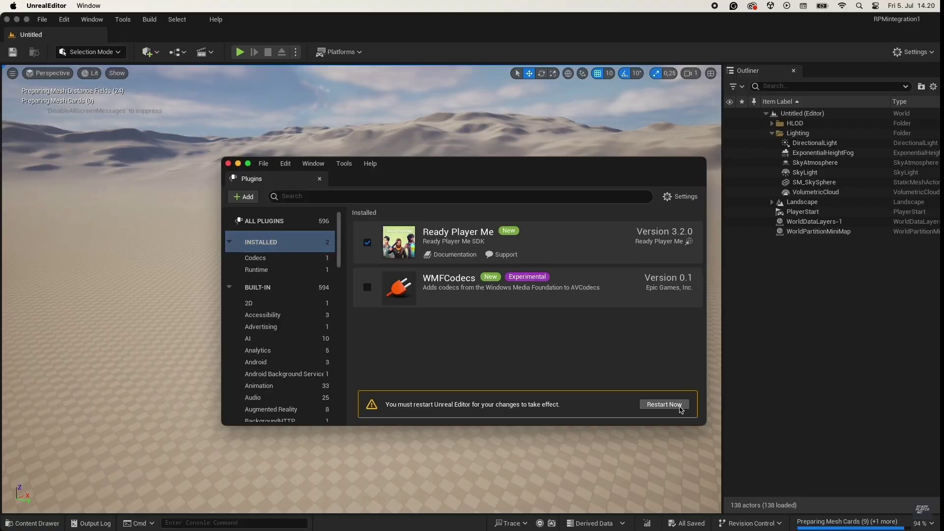
pyautogui.click(663, 404)
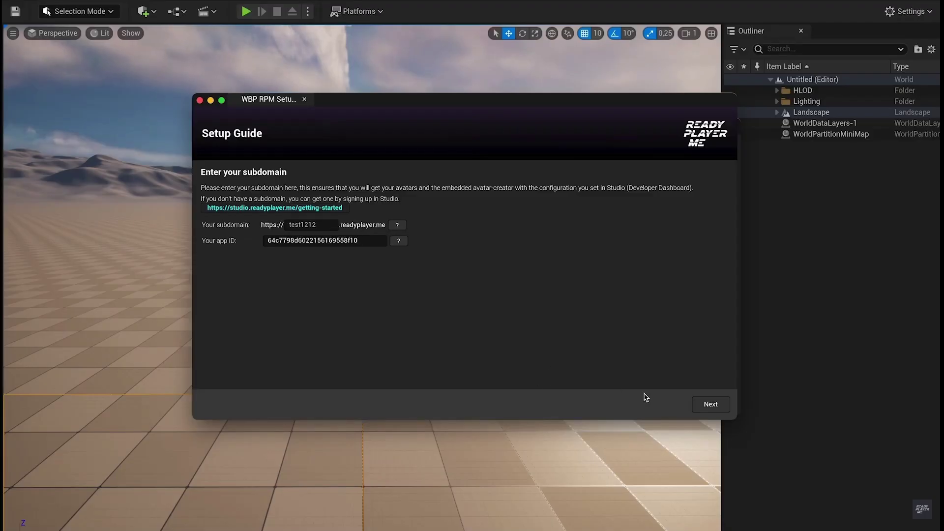
# Step through the Setup Guide to Finish Setup, then load the Quickstart map.
pyautogui.click(710, 404)
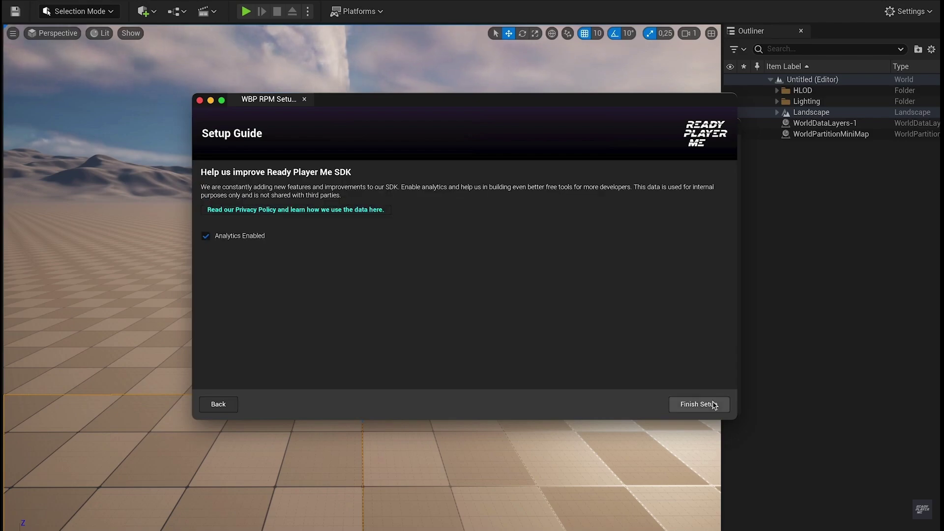
pyautogui.click(713, 404)
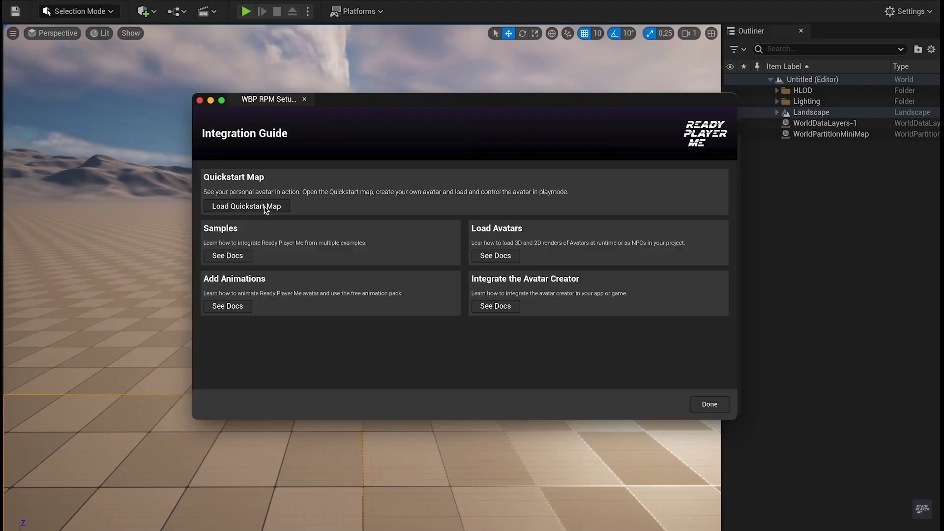
pyautogui.click(235, 207)
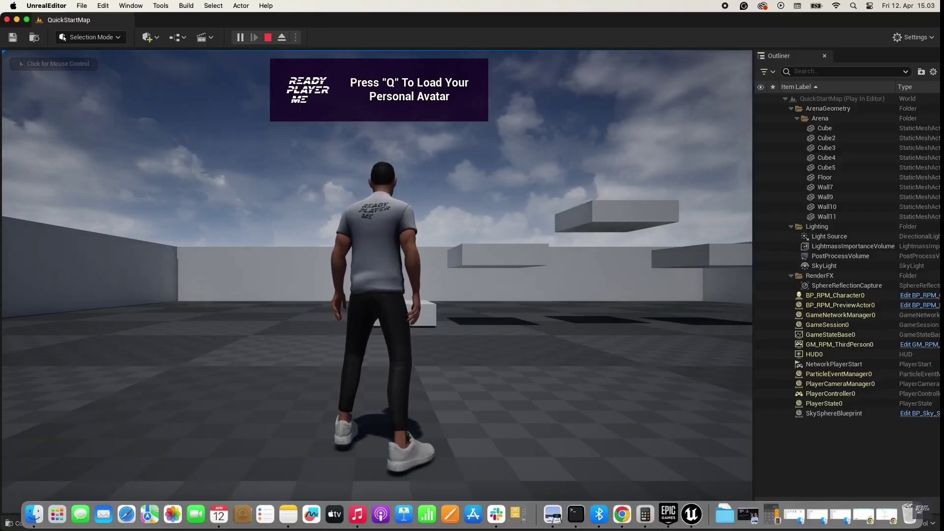
# Take control of the game view and run and jump the default character.
pyautogui.click(226, 159)
pyautogui.press('w')
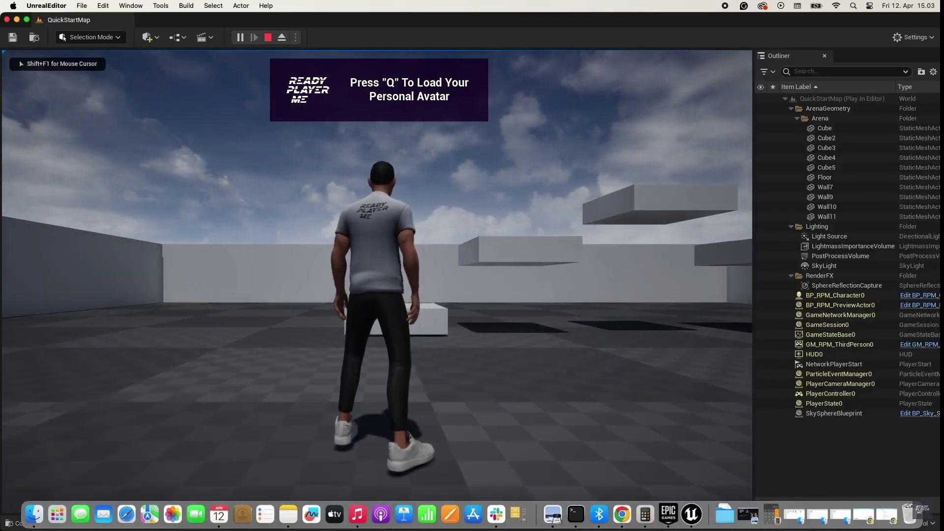
pyautogui.press('s')
pyautogui.press('space')
# Create a feminine avatar without a photo in the red-scarf jacket outfit, save it, and resume play.
pyautogui.press('w')
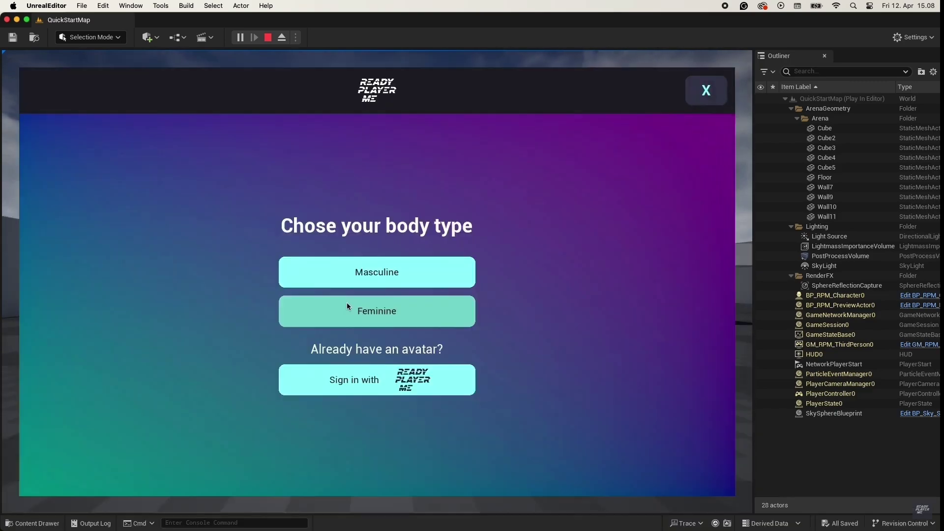
pyautogui.click(347, 302)
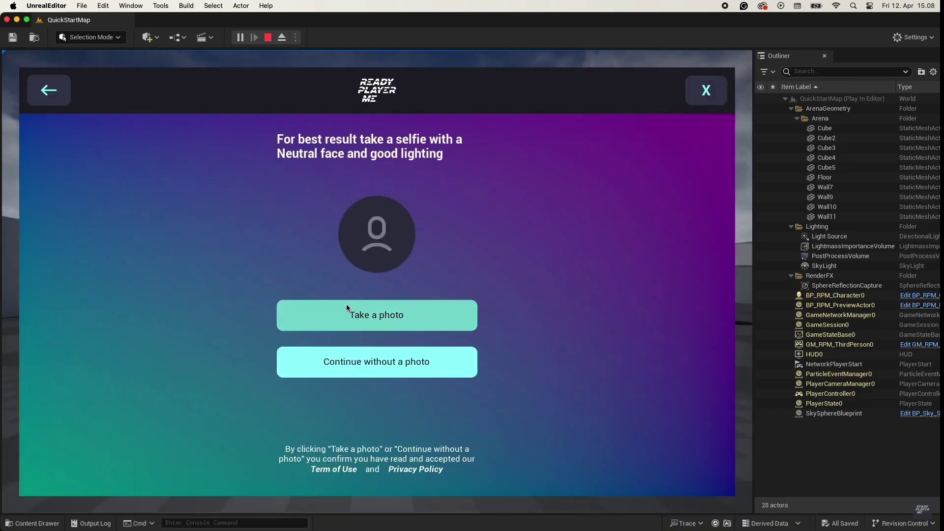
pyautogui.click(352, 363)
pyautogui.click(338, 260)
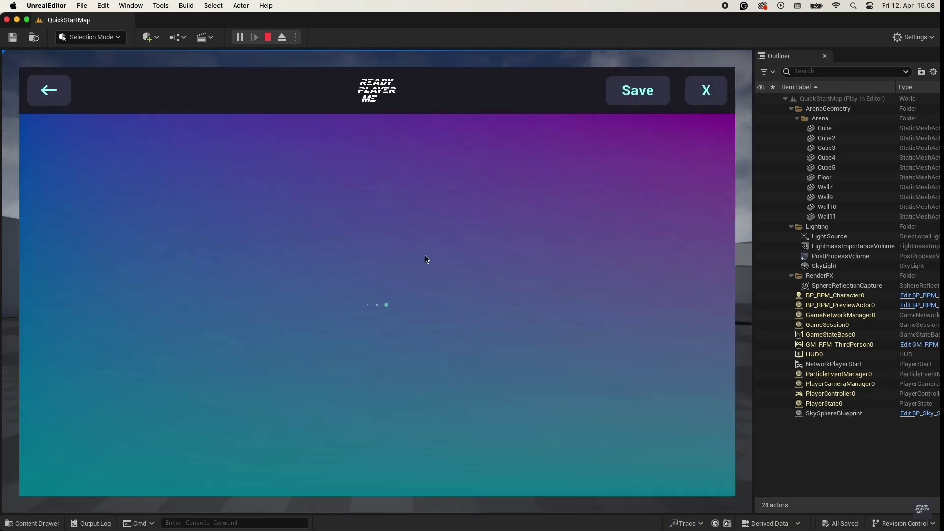
pyautogui.click(709, 234)
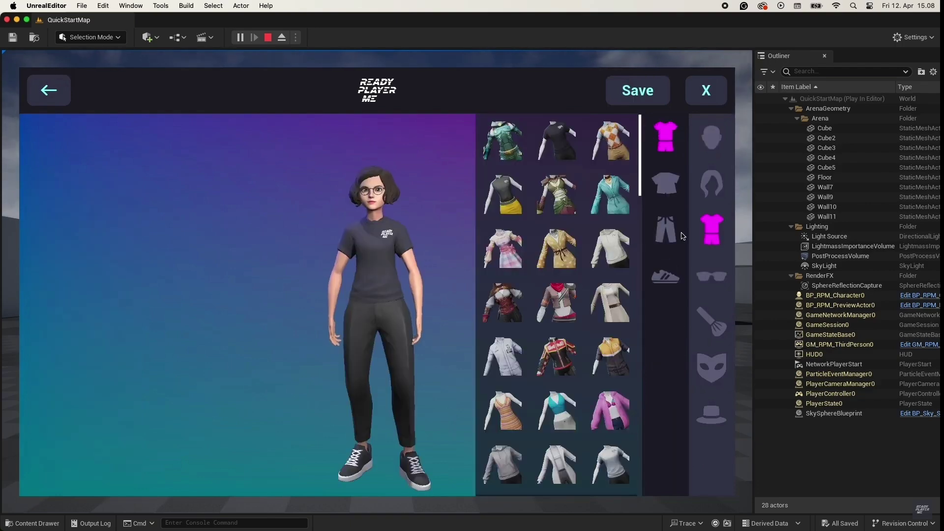
pyautogui.click(556, 302)
pyautogui.click(649, 101)
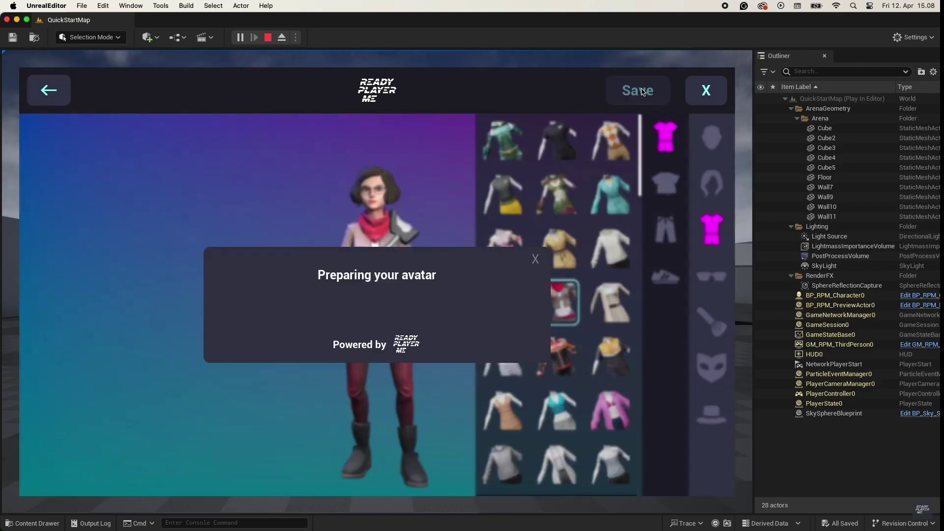
pyautogui.click(356, 360)
pyautogui.click(355, 360)
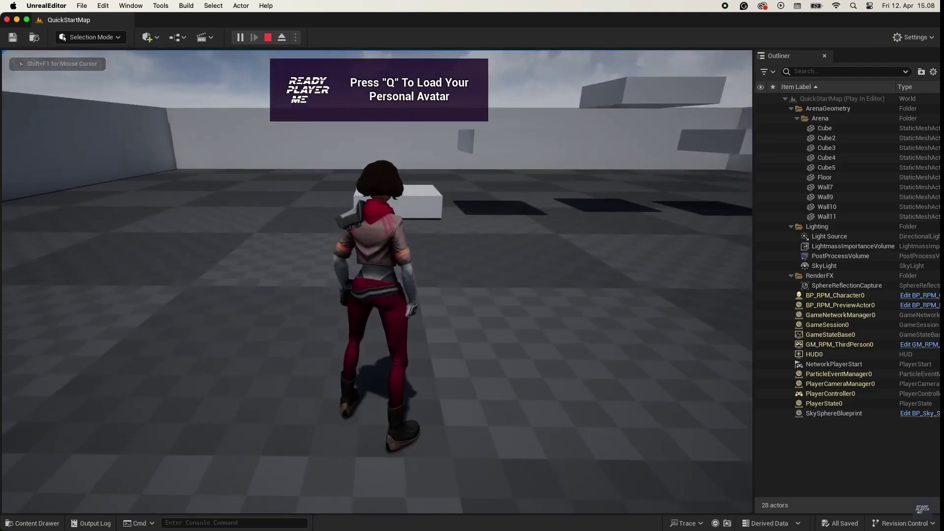
# Run the red-outfitted avatar across the arena and jump onto the white block.
pyautogui.press('w')
pyautogui.press('space')
pyautogui.press('s')
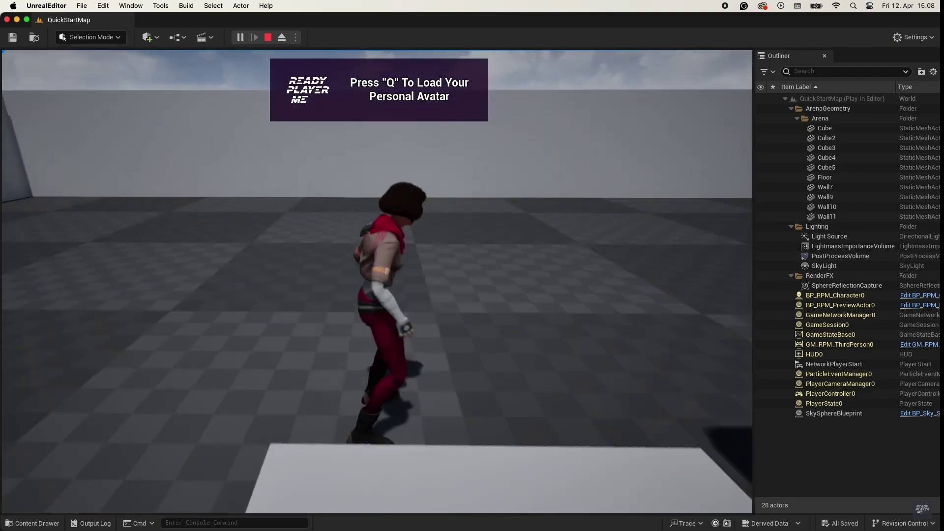
pyautogui.press('space')
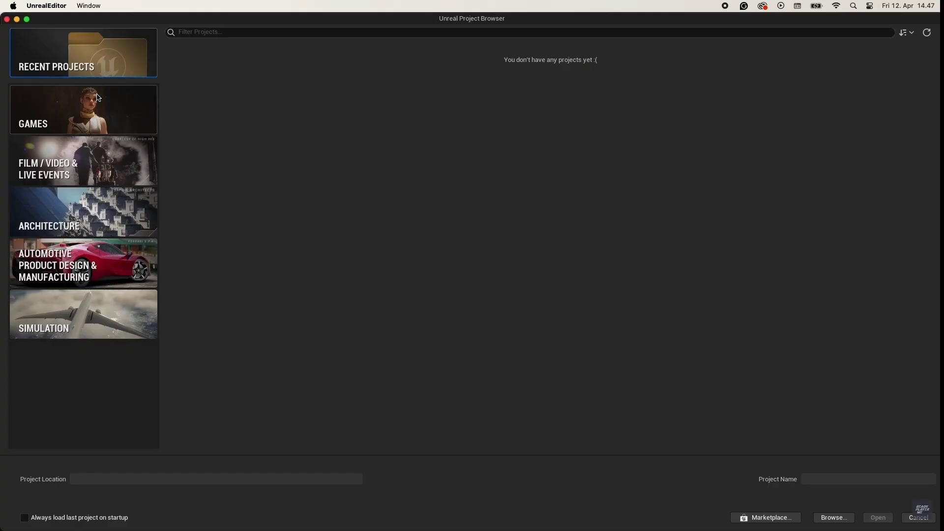
# Create a Games > Blank project named 'RpmIntegration'.
pyautogui.click(96, 102)
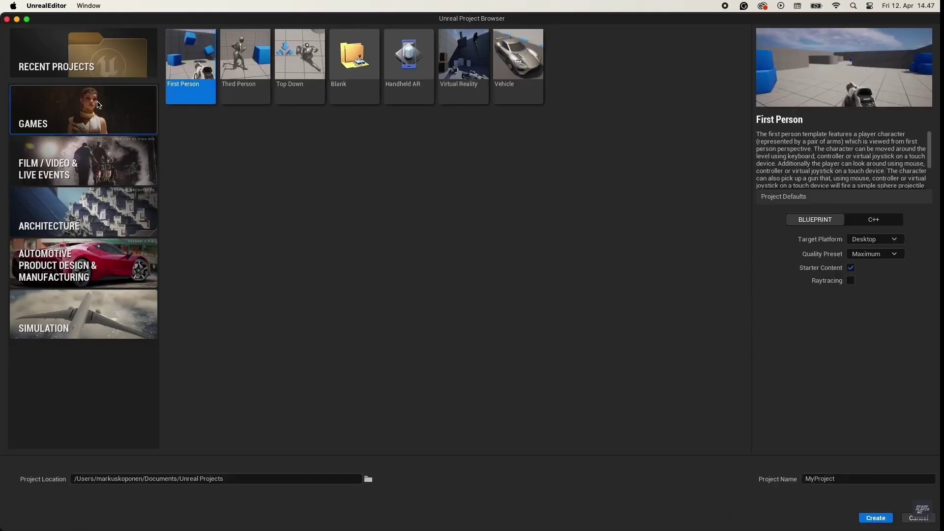
pyautogui.click(352, 87)
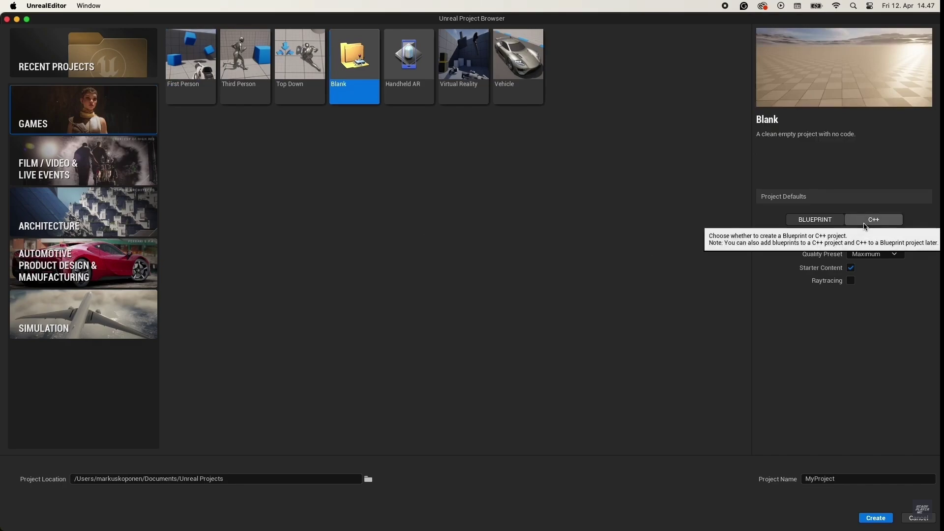
pyautogui.click(843, 478)
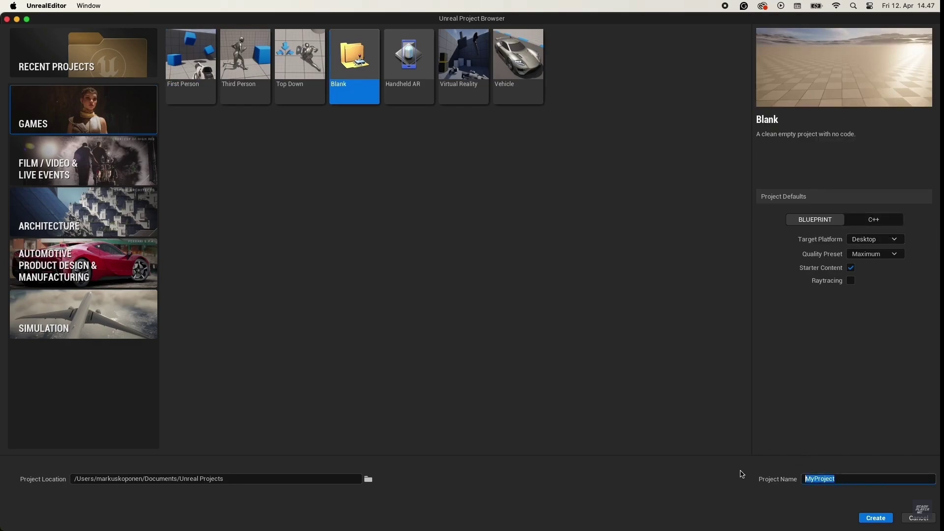
pyautogui.write('RpmIntegration')
pyautogui.click(880, 517)
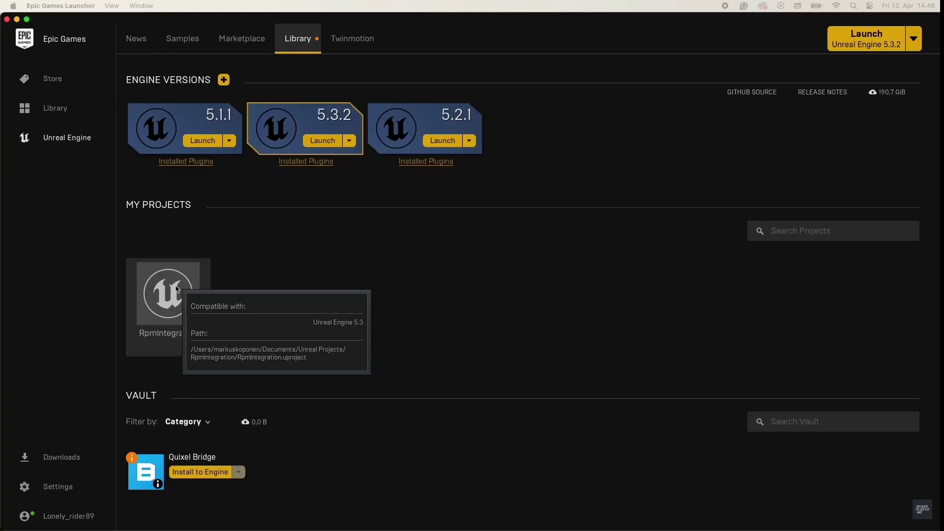
# Reveal the RpmIntegration project folder and add a new folder named 'Plugins'.
pyautogui.rightClick(177, 289)
pyautogui.click(202, 307)
pyautogui.rightClick(437, 51)
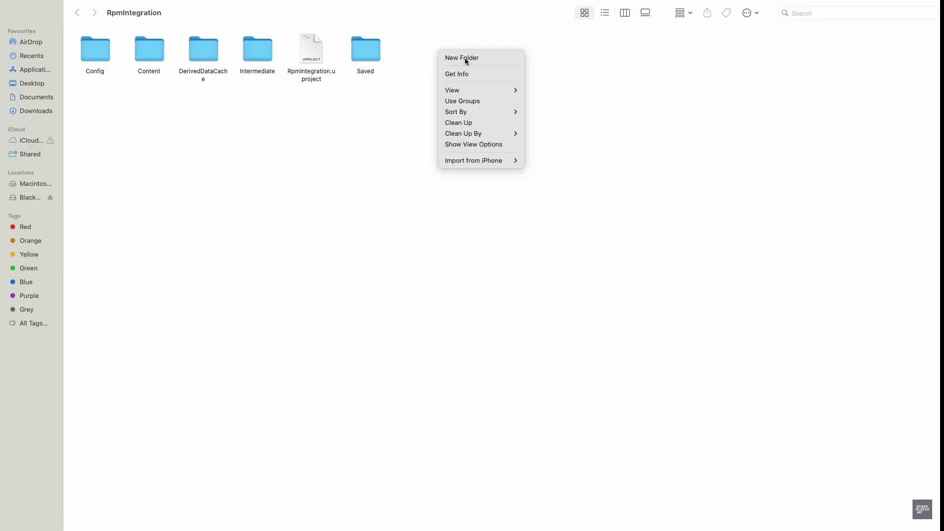
pyautogui.click(464, 58)
pyautogui.write('Plugins')
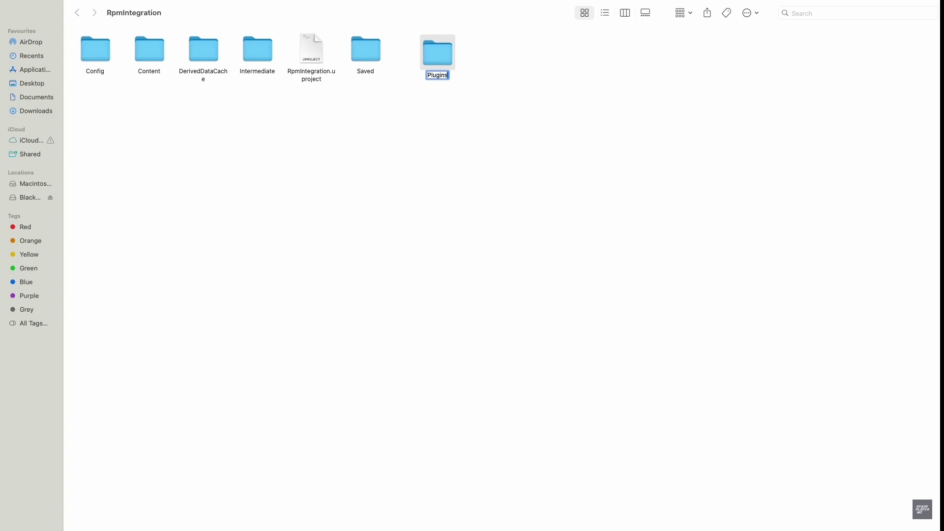
pyautogui.press('Return')
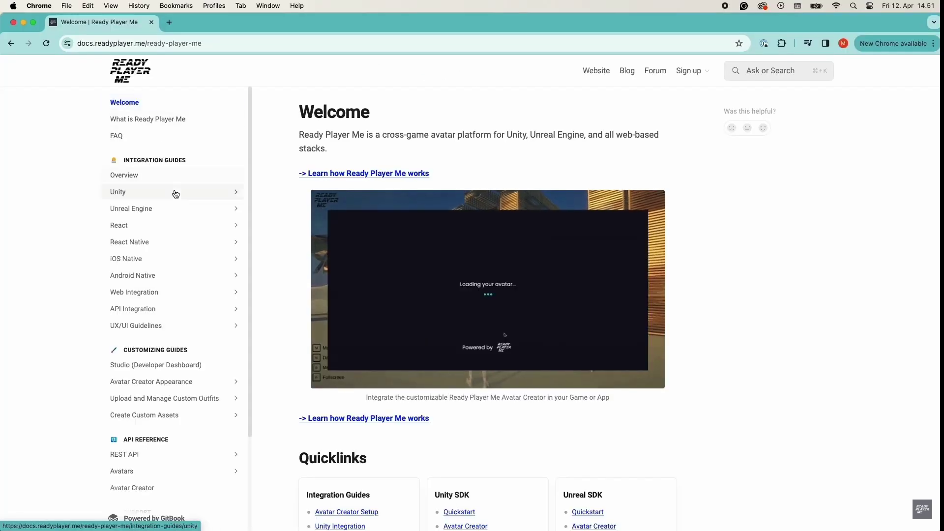
# From the Unreal Engine Quickstart docs, download the glTFRuntime build for UE 5.3.
pyautogui.click(188, 209)
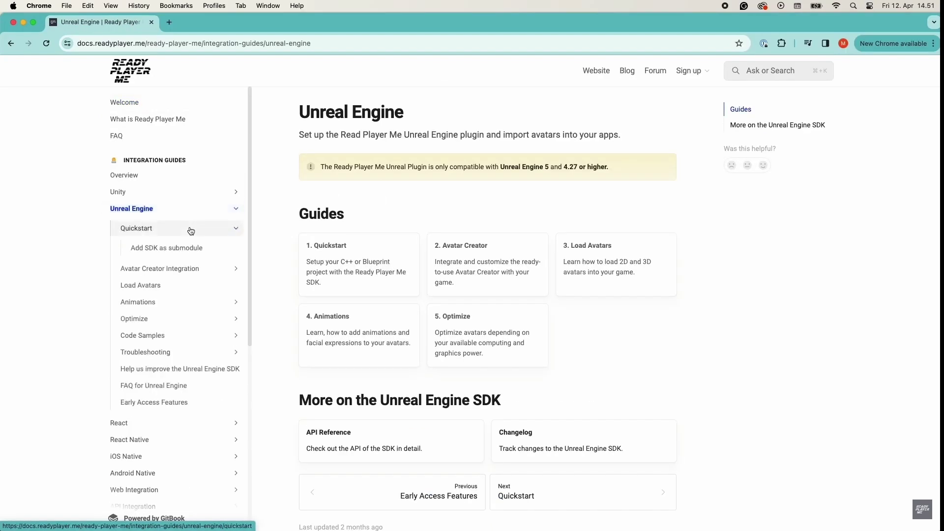
pyautogui.click(191, 230)
pyautogui.scroll(-2, 476, 241)
pyautogui.scroll(-3, 476, 241)
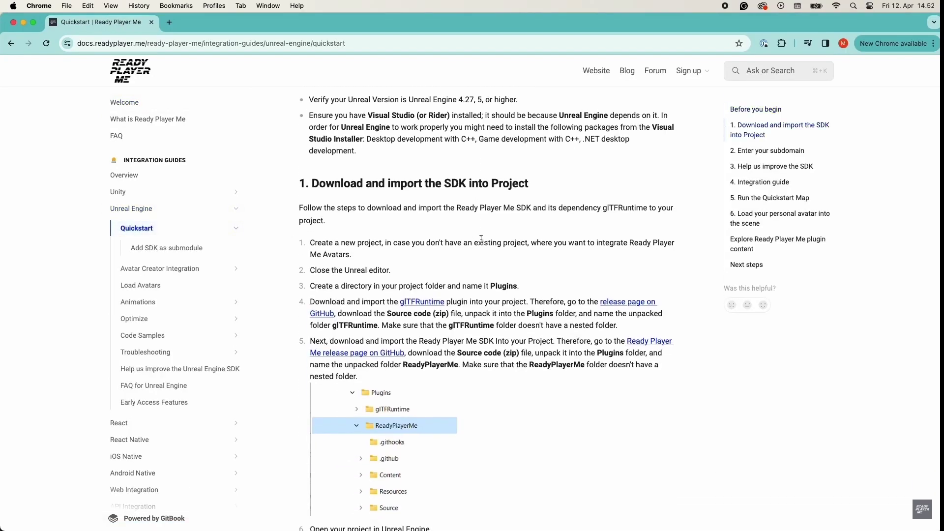
pyautogui.rightClick(616, 259)
pyautogui.click(634, 263)
pyautogui.click(206, 24)
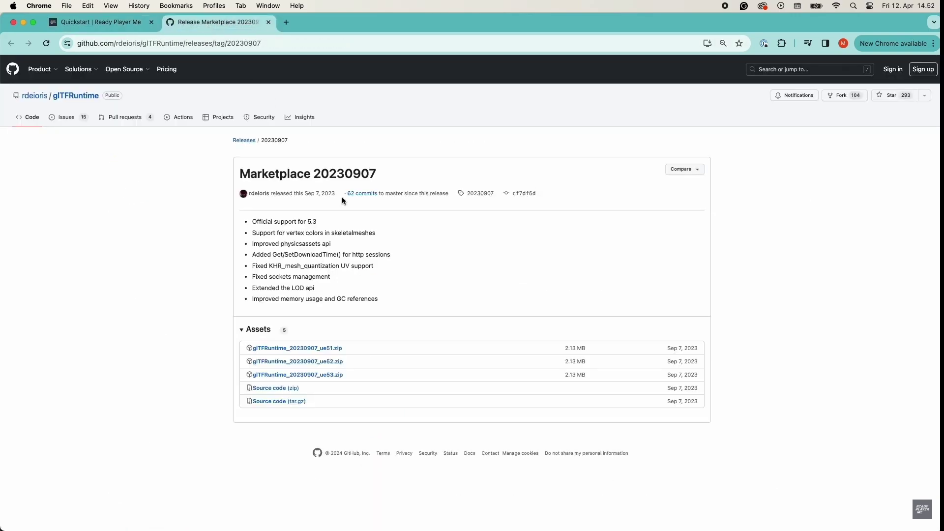
pyautogui.click(327, 376)
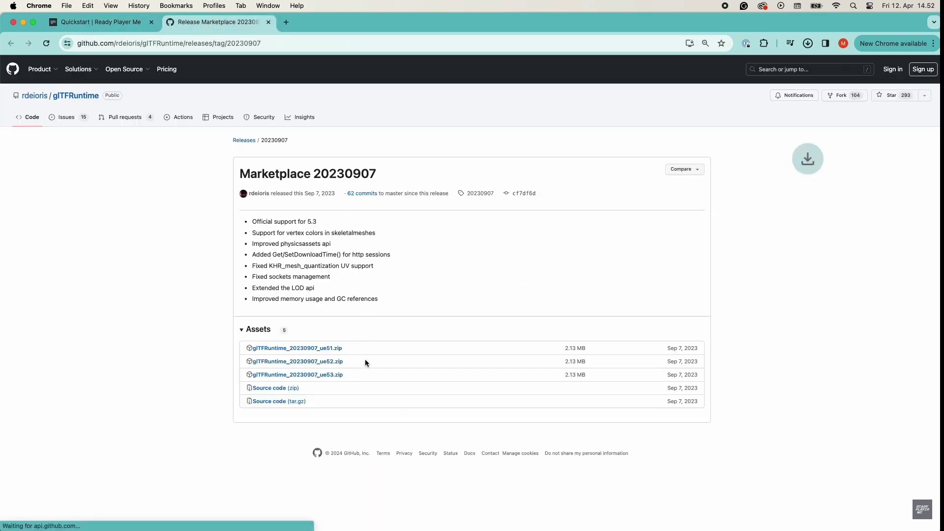
# Download the Ready Player Me Unreal SDK v2.4.0 source code zip from its releases page.
pyautogui.hotkey('ctrl', 'shift', 'Tab')
pyautogui.scroll(-1, 550, 218)
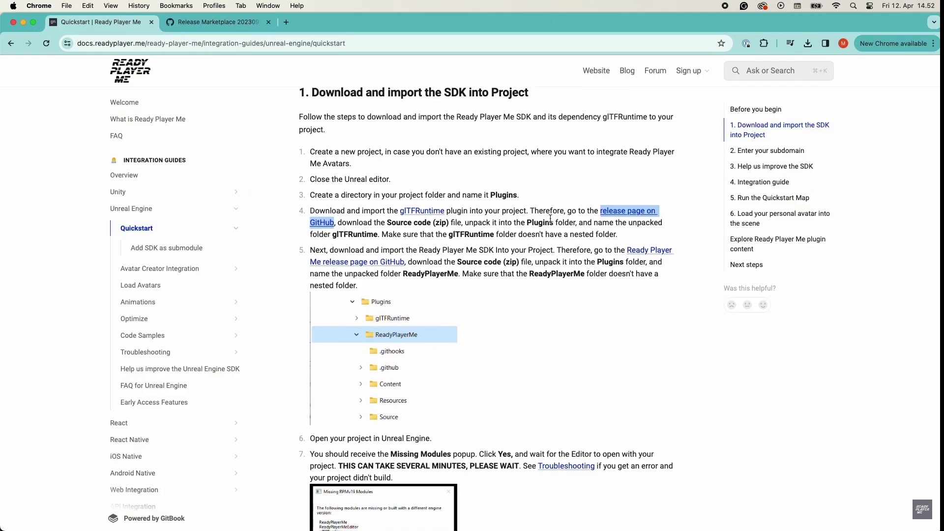
pyautogui.click(647, 256)
pyautogui.scroll(-2, 428, 249)
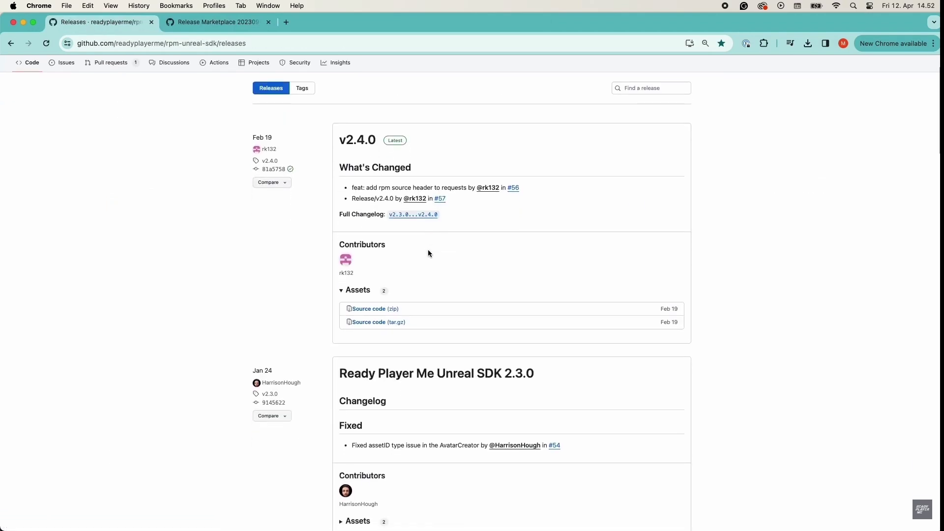
pyautogui.click(373, 308)
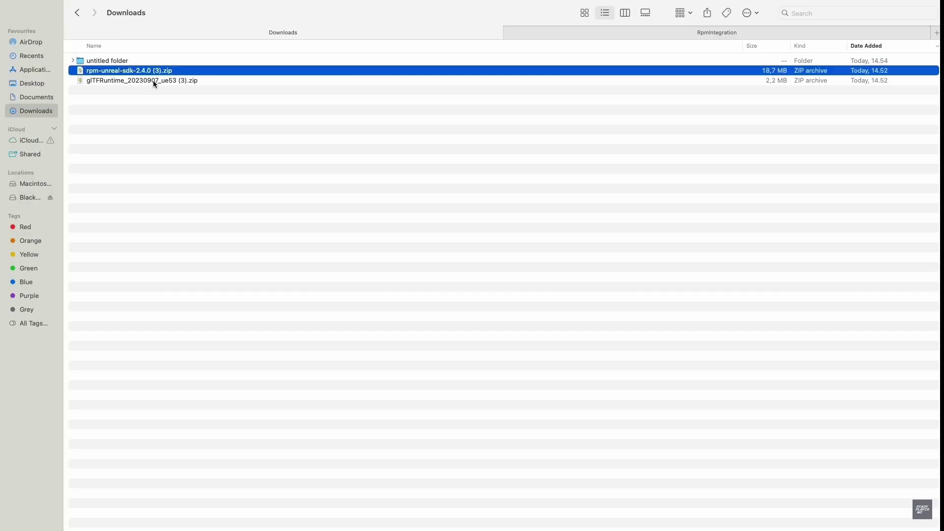
# Copy both downloaded zip files into the project's Plugins folder.
pyautogui.keyDown('shift'); pyautogui.click(154, 81); pyautogui.keyUp('shift')
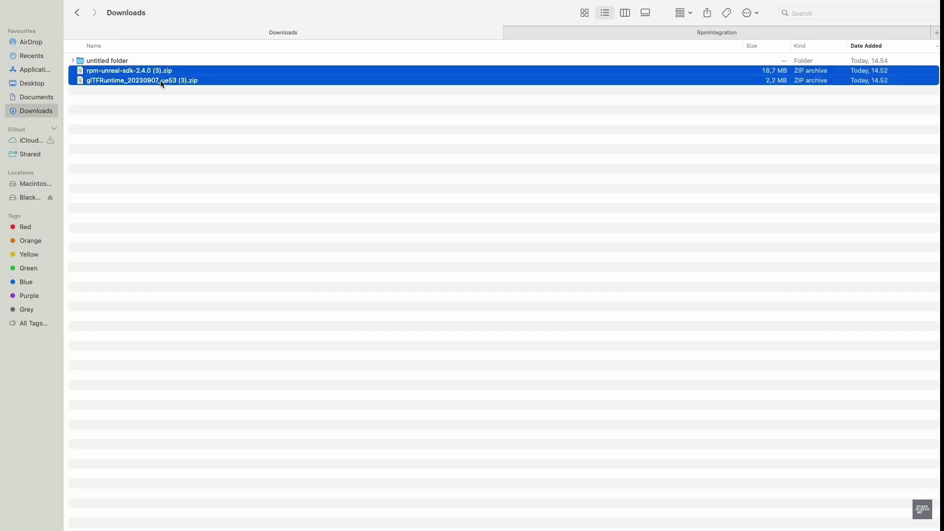
pyautogui.click(602, 32)
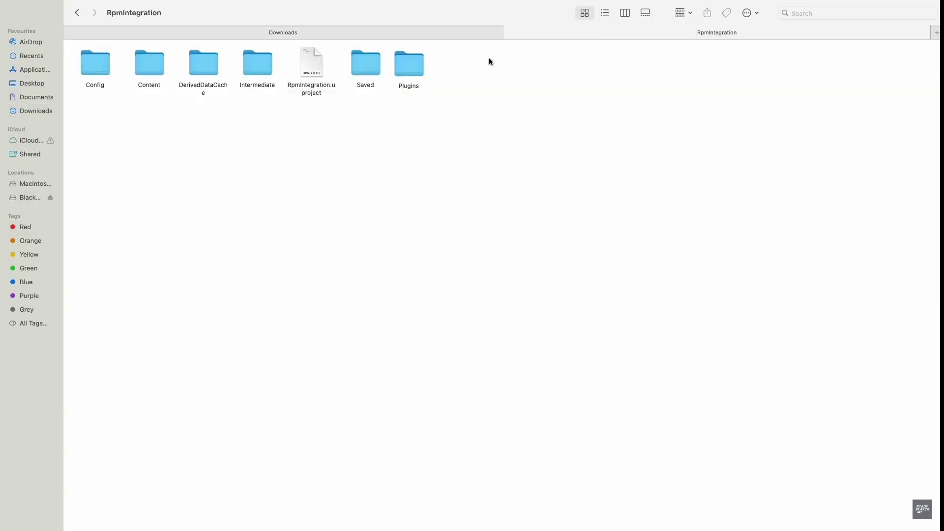
pyautogui.doubleClick(408, 65)
pyautogui.rightClick(367, 95)
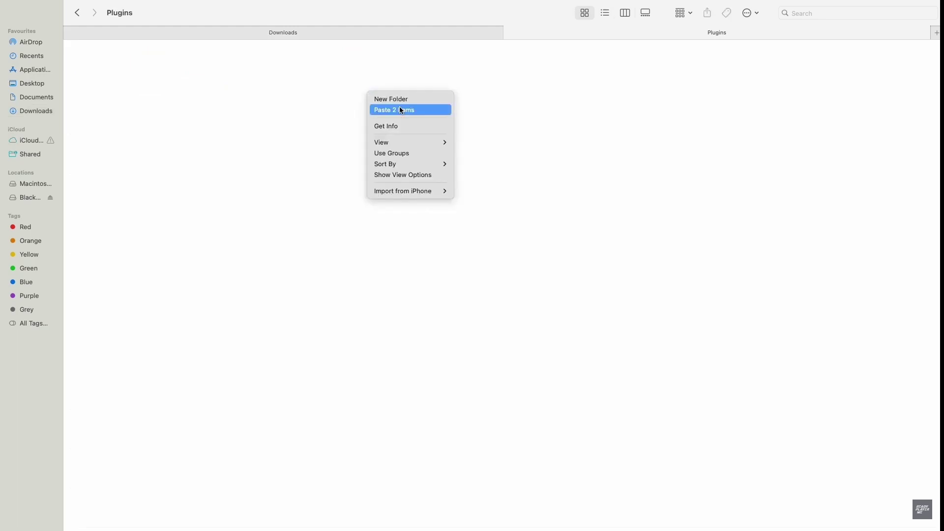
pyautogui.click(399, 106)
# Extract both zip files in Plugins and move the zips to the Bin.
pyautogui.moveTo(173, 100); pyautogui.dragTo(88, 79)
pyautogui.doubleClick(134, 95)
pyautogui.moveTo(193, 93); pyautogui.dragTo(98, 86)
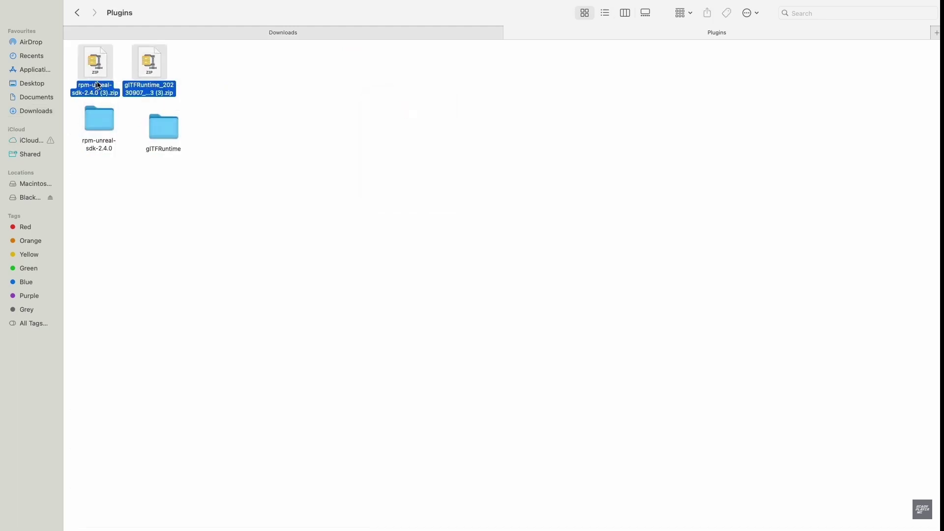
pyautogui.rightClick(102, 74)
pyautogui.click(172, 117)
# Rename the rpm-unreal-sdk-2.4.0 folder to 'ReadyPlayerMe'.
pyautogui.click(164, 124)
pyautogui.click(198, 113)
pyautogui.rightClick(104, 117)
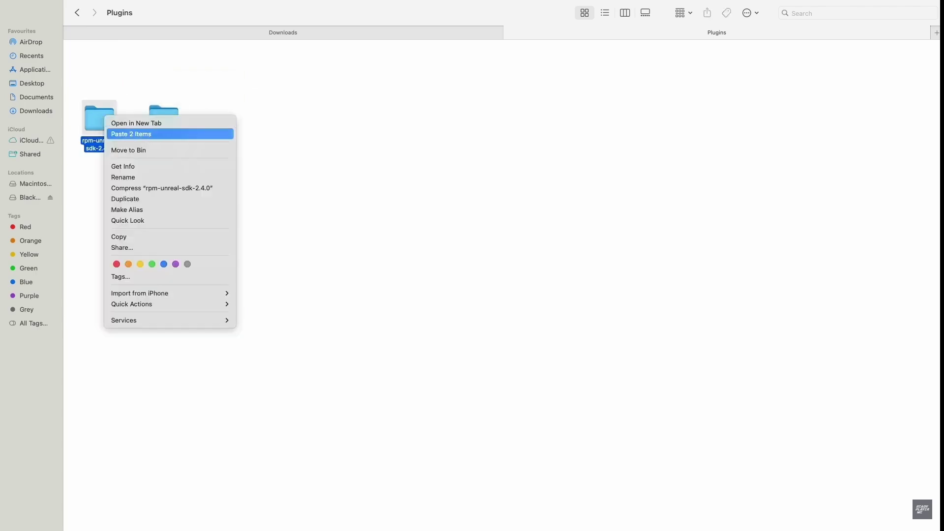
pyautogui.click(124, 178)
pyautogui.write('ReadyP')
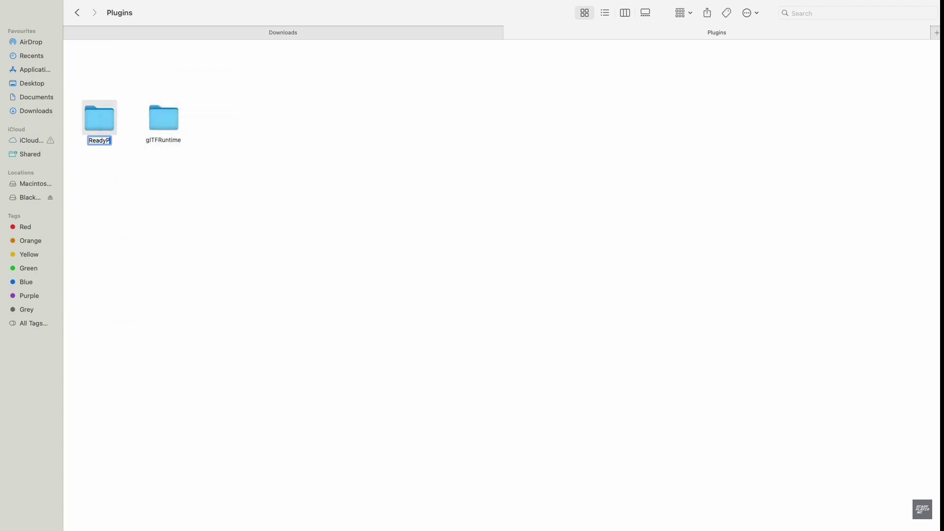
pyautogui.write('layerMe')
pyautogui.press('Return')
pyautogui.click(259, 167)
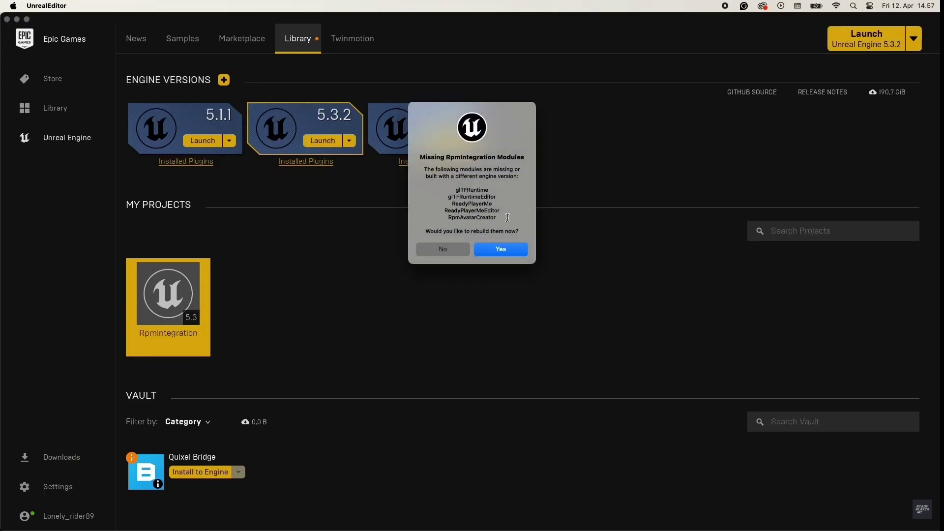
# Accept rebuilding the missing glTFRuntime and ReadyPlayerMe modules for RpmIntegration.
pyautogui.click(501, 251)
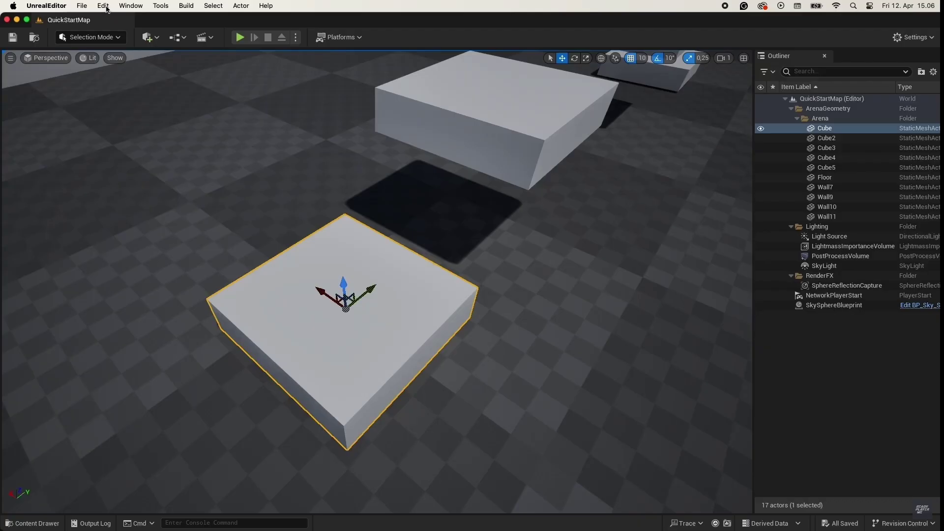
# Open Project Settings on Game > Ready Player Me and place the cursor in the App ID field.
pyautogui.click(104, 6)
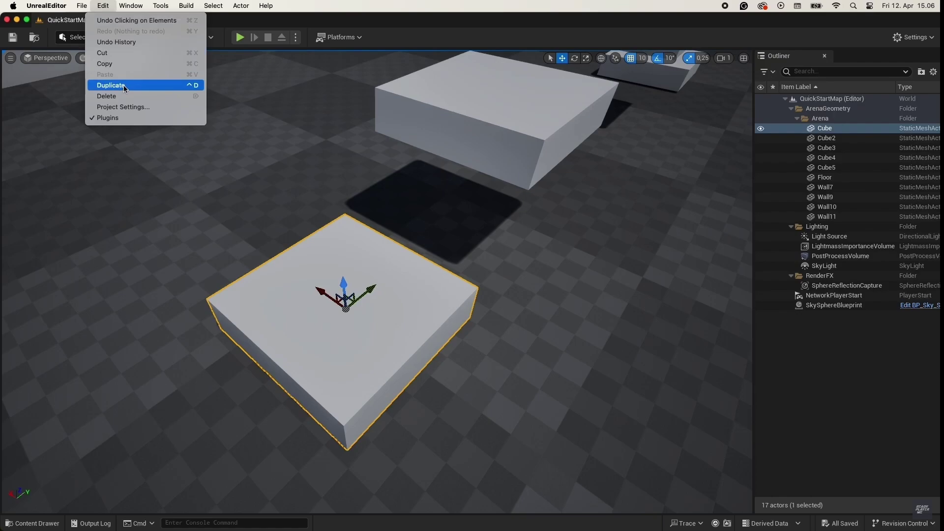
pyautogui.click(123, 107)
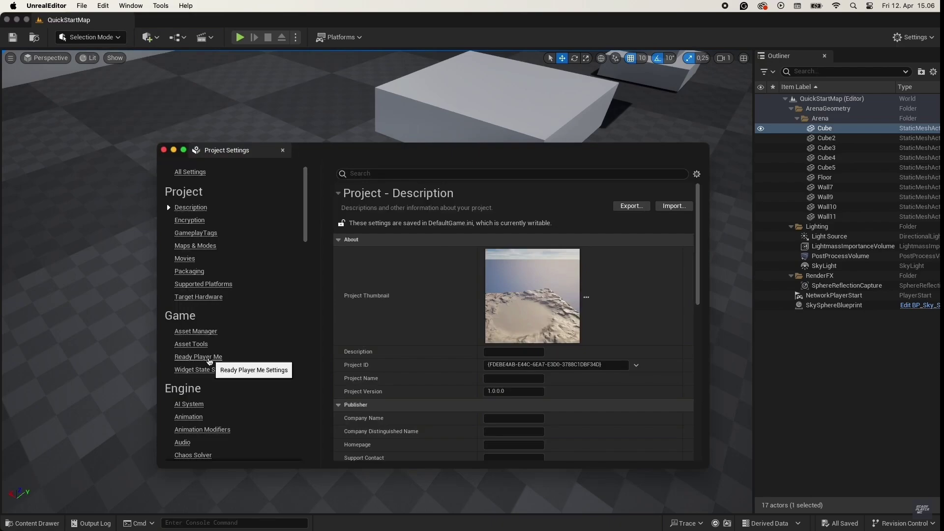
pyautogui.click(216, 357)
pyautogui.click(521, 254)
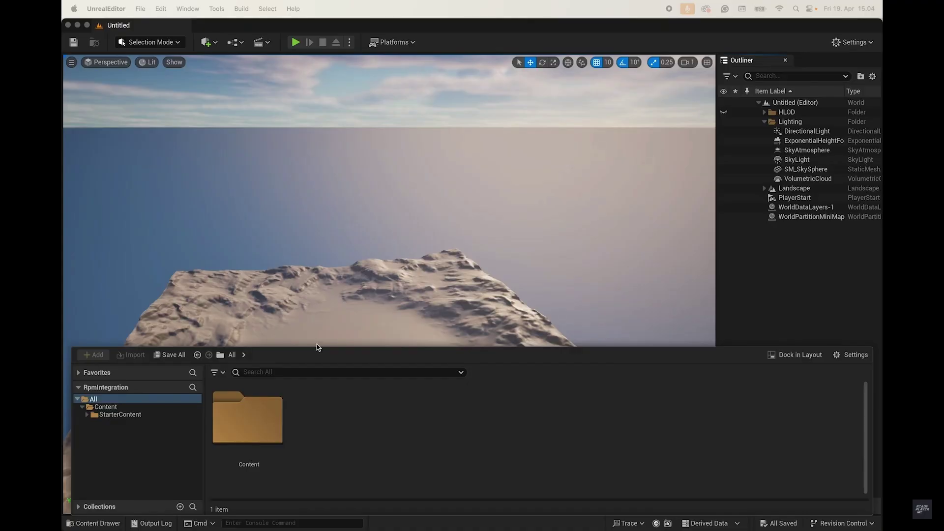
# Turn on Show Plugin Content in the Content Browser settings.
pyautogui.click(738, 395)
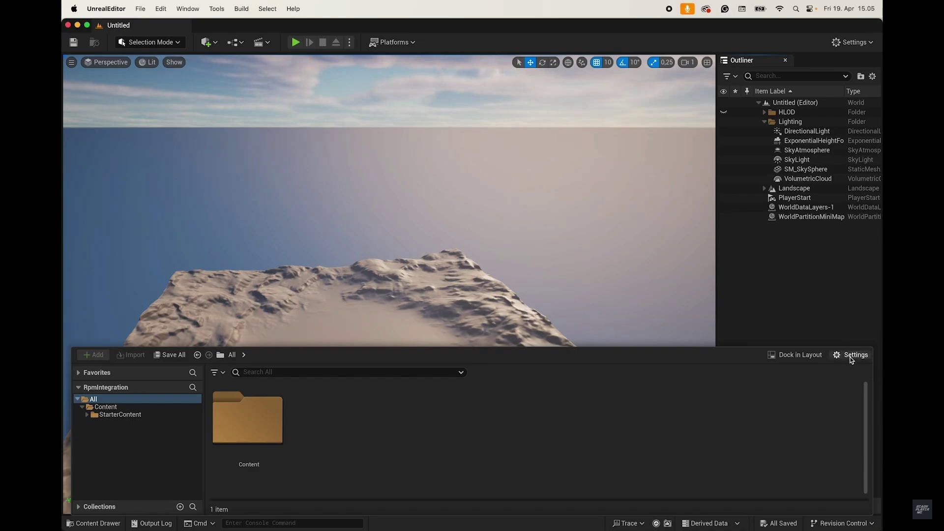
pyautogui.click(851, 358)
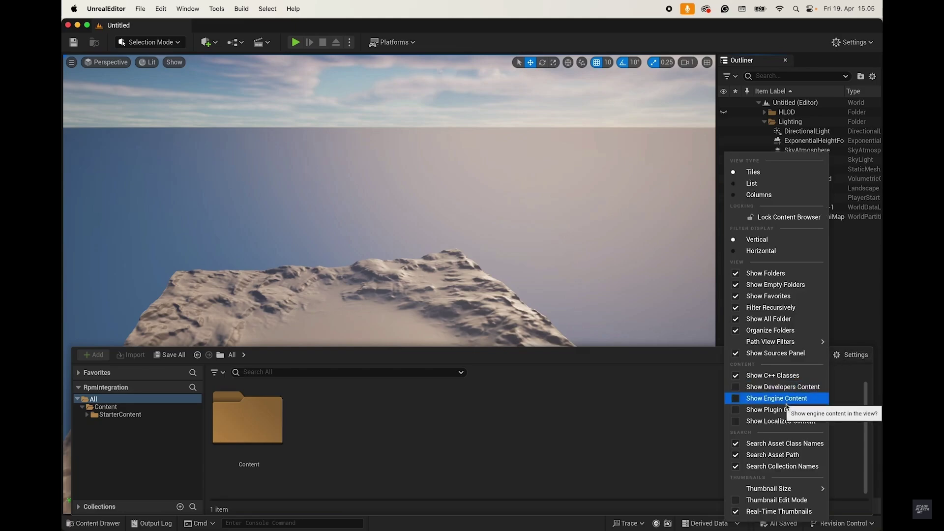
pyautogui.click(789, 410)
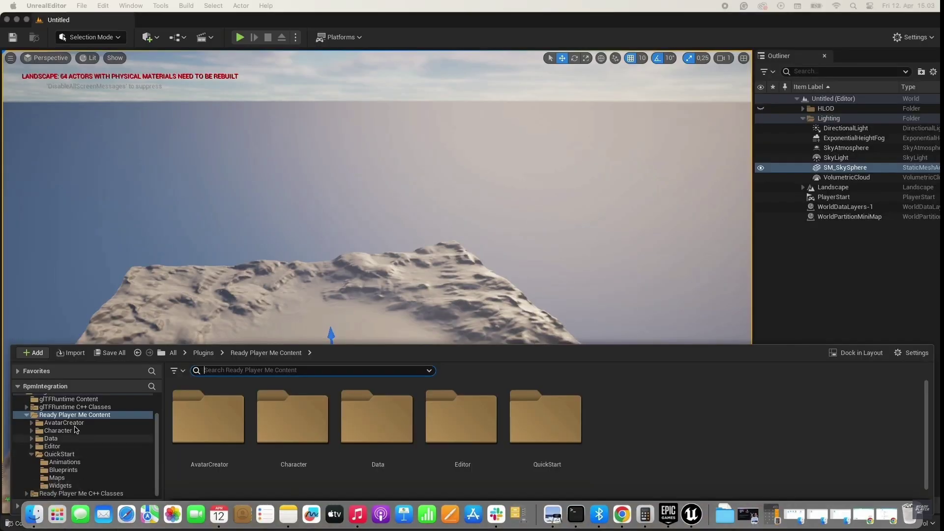
# Browse Ready Player Me Content > QuickStart into the Maps folder holding QuickStartMap.
pyautogui.click(84, 415)
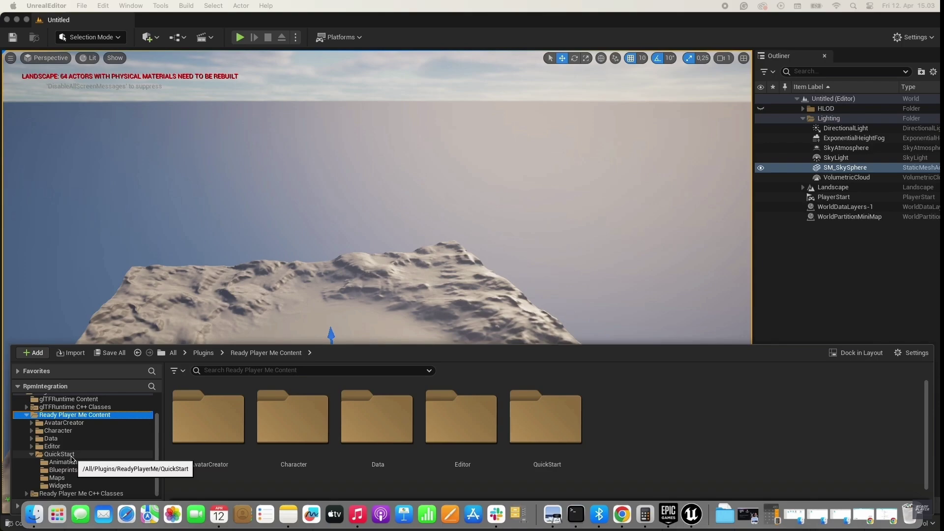
pyautogui.click(71, 455)
pyautogui.doubleClick(383, 445)
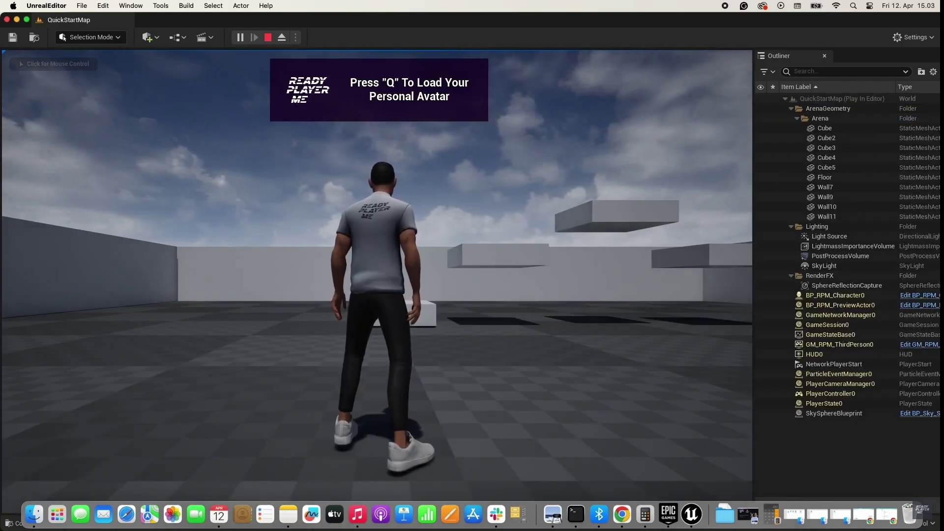
# Move the avatar forward, back toward the camera, jump, and run forward again.
pyautogui.click(147, 147)
pyautogui.press('w')
pyautogui.press('s')
pyautogui.press('space')
pyautogui.press('w')
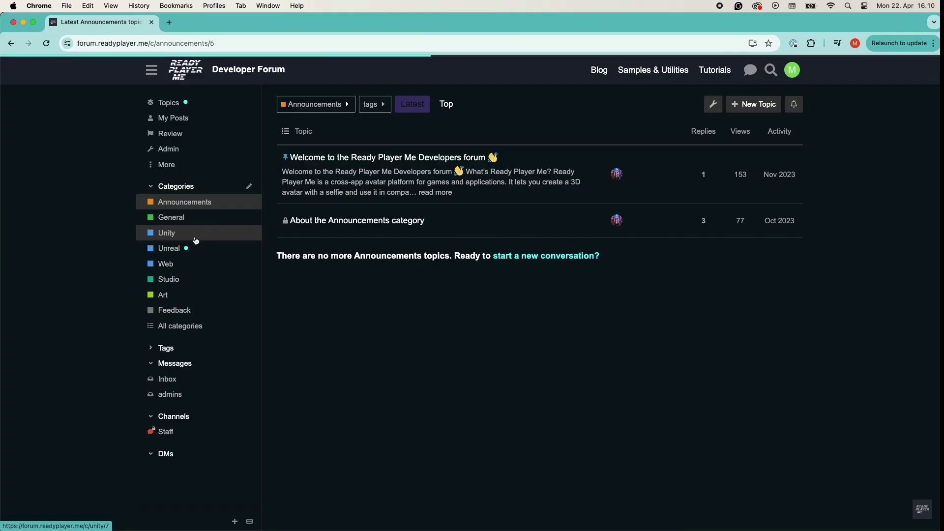
# Scroll down the Ready Player Me Unreal Engine setup docs page.
pyautogui.click(177, 233)
pyautogui.scroll(-2, 405, 211)
pyautogui.scroll(-6, 405, 211)
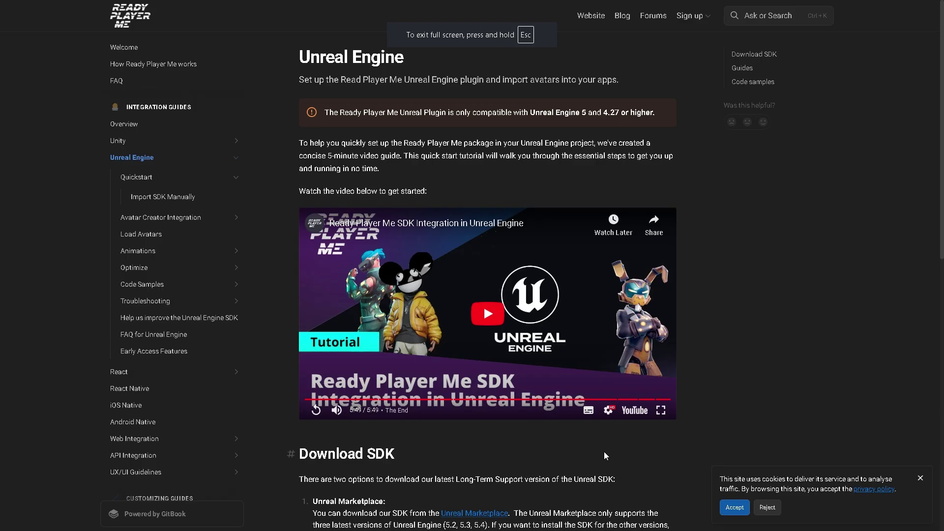
# Read the SDK download options and visit the Unreal SDK GitHub repository.
pyautogui.scroll(-7, 604, 452)
pyautogui.moveTo(301, 135); pyautogui.dragTo(618, 241)
pyautogui.click(618, 241)
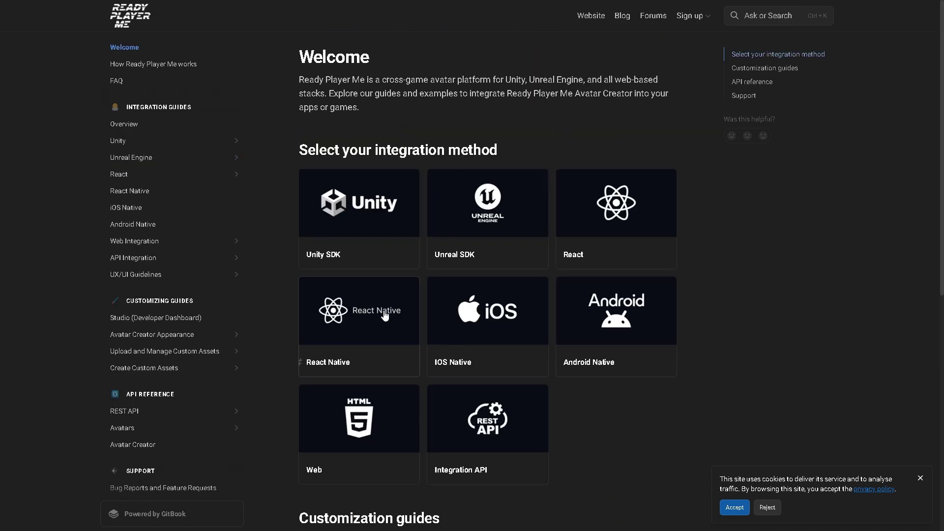
pyautogui.click(491, 186)
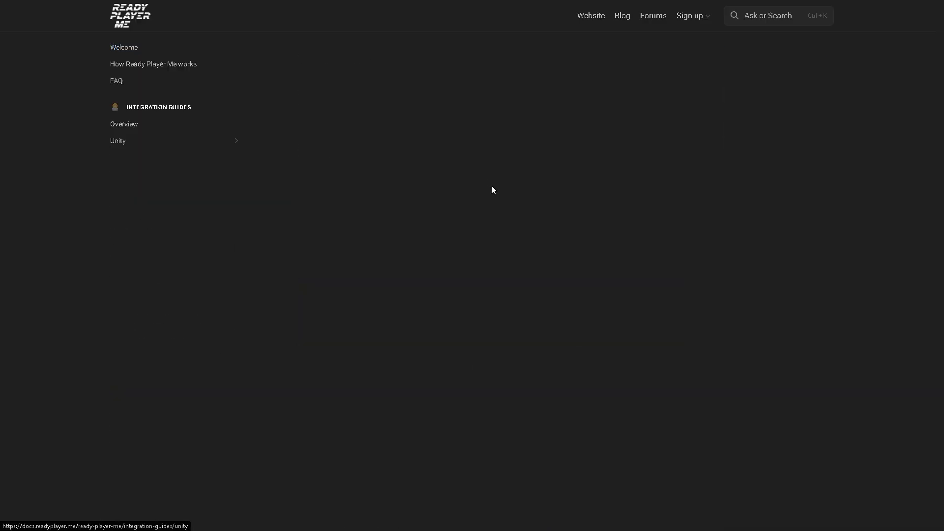
pyautogui.scroll(-4, 445, 227)
pyautogui.click(422, 221)
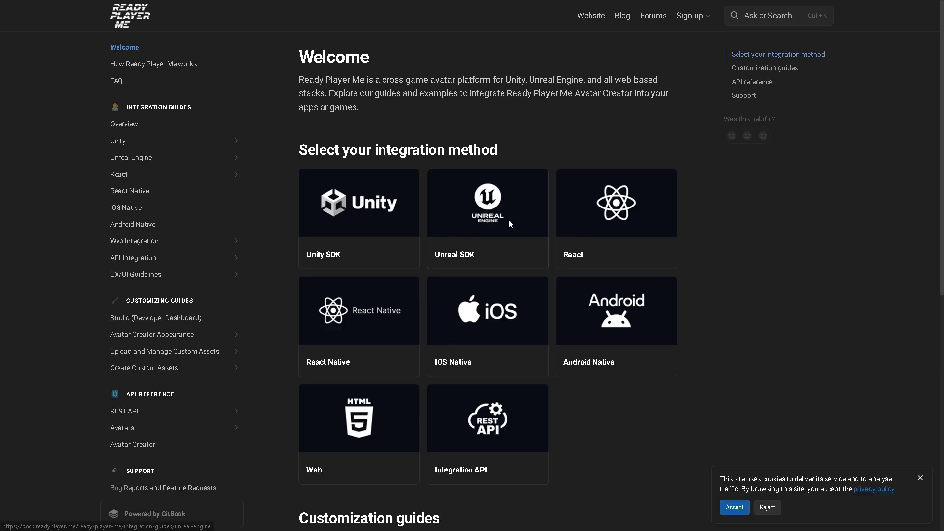
pyautogui.click(508, 223)
pyautogui.scroll(-5, 295, 323)
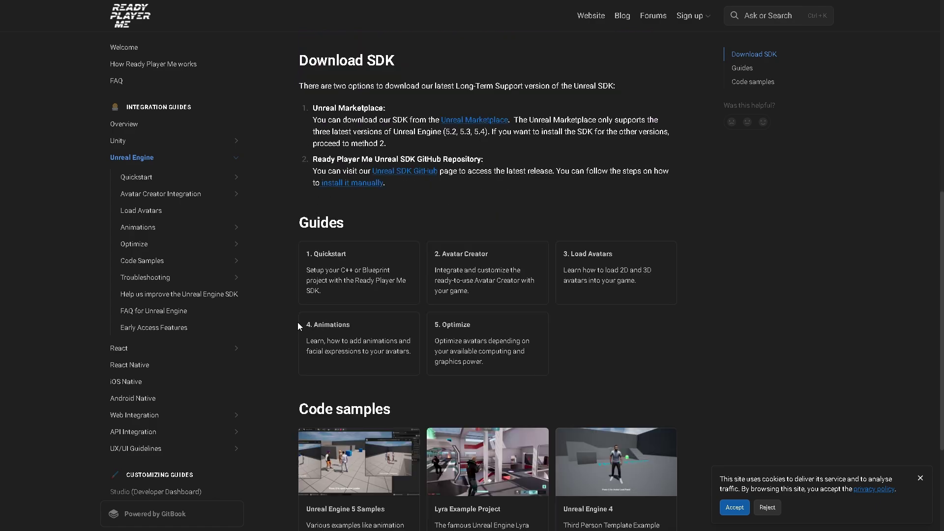
# Read the Import SDK Manually instructions.
pyautogui.click(368, 183)
pyautogui.moveTo(328, 57); pyautogui.dragTo(470, 68)
pyautogui.scroll(-13, 470, 68)
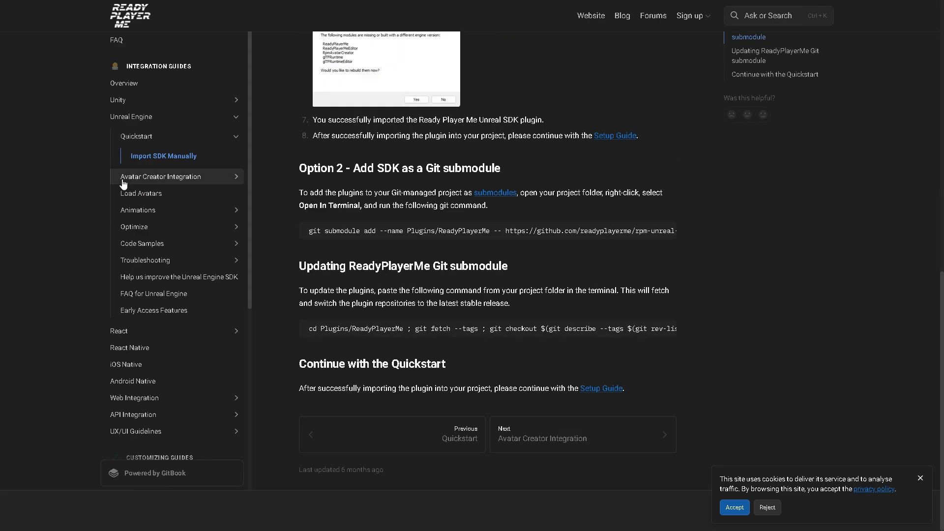
# Browse Avatar Creator Integration, Build your own Avatar Creator, Sample Structure and Customization Guide pages.
pyautogui.click(160, 217)
pyautogui.scroll(-2, 332, 236)
pyautogui.scroll(-12, 332, 235)
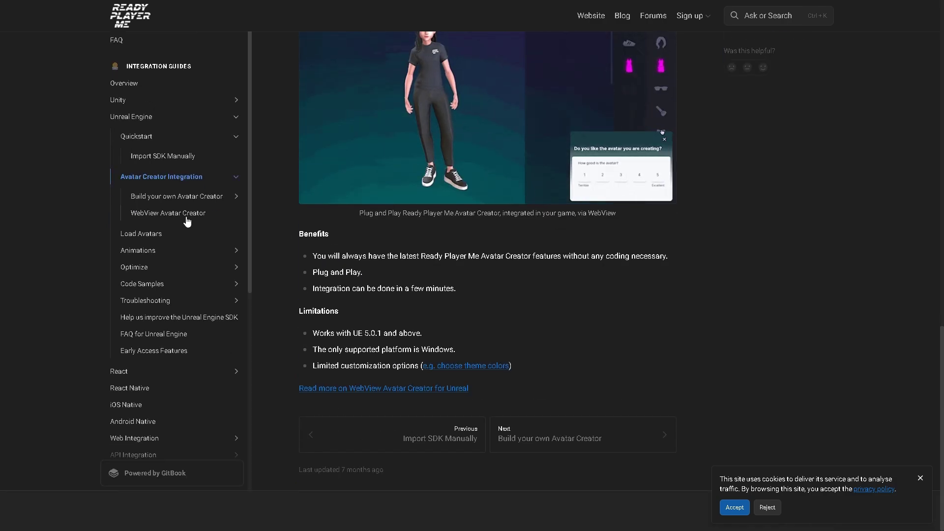
pyautogui.click(206, 237)
pyautogui.scroll(-1, 264, 270)
pyautogui.click(227, 257)
pyautogui.click(236, 273)
pyautogui.scroll(-10, 282, 263)
# Read the WebView Avatar Creator and Load Avatars pages.
pyautogui.click(197, 293)
pyautogui.scroll(-5, 257, 284)
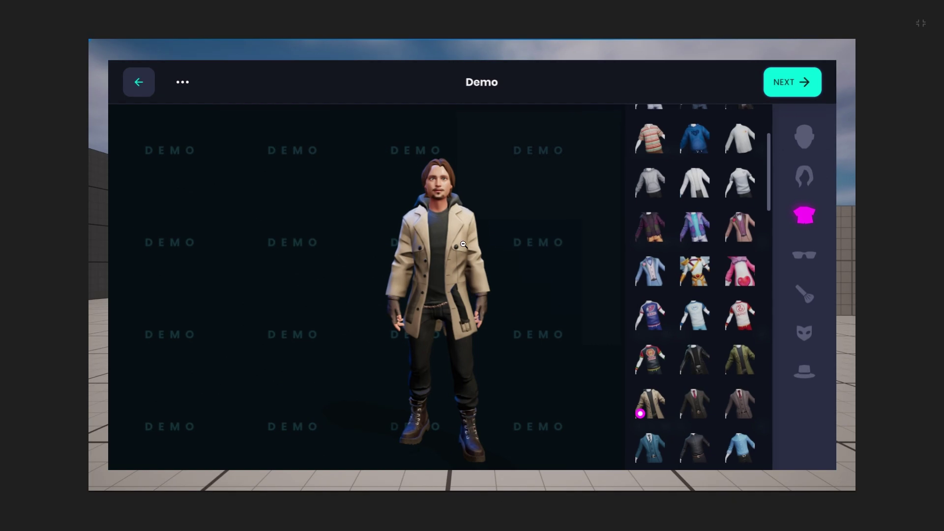
pyautogui.click(142, 315)
pyautogui.scroll(-20, 464, 214)
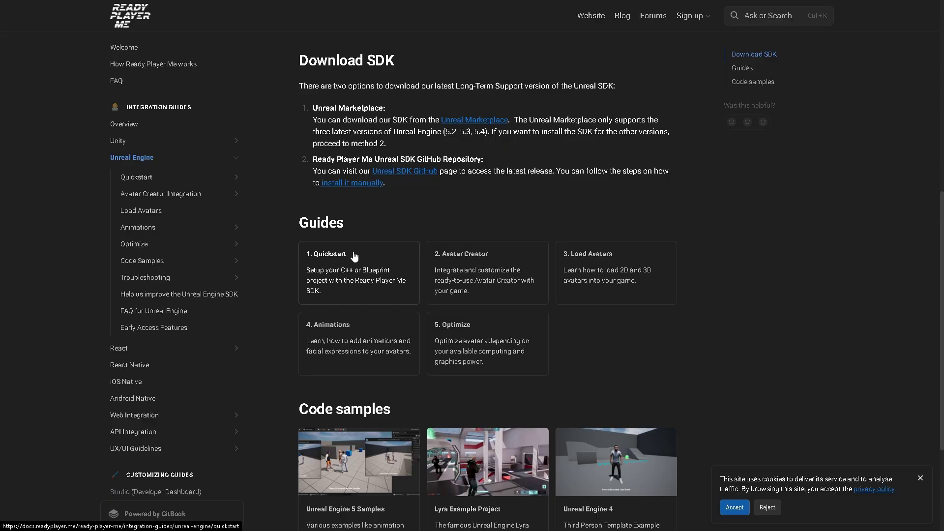
pyautogui.scroll(-3, 493, 298)
# View the Unreal Engine 5 samples page and its enlarged project screenshot.
pyautogui.click(359, 314)
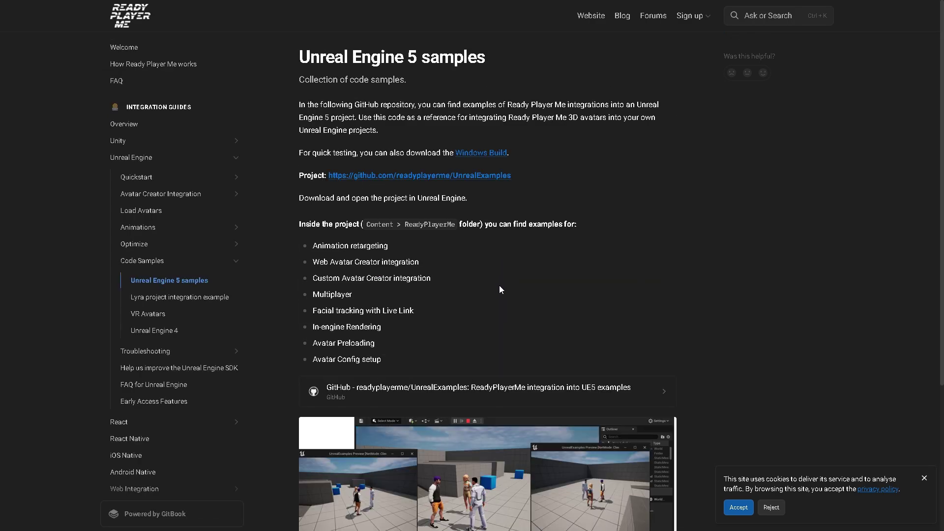
pyautogui.scroll(-3, 499, 285)
pyautogui.click(506, 327)
pyautogui.click(497, 315)
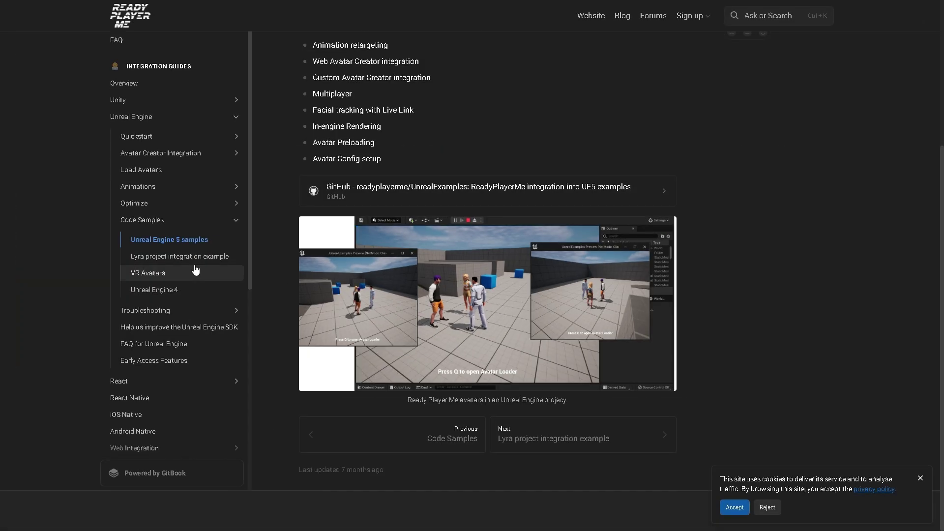
# Browse the Lyra integration example and VR Avatars pages.
pyautogui.click(193, 269)
pyautogui.scroll(-4, 315, 319)
pyautogui.scroll(-8, 361, 305)
pyautogui.scroll(11, 362, 305)
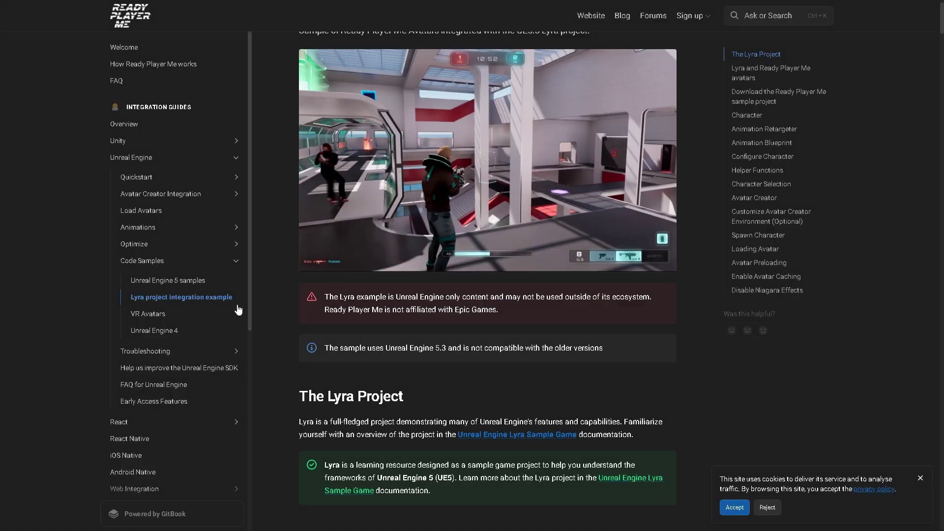
pyautogui.click(238, 310)
pyautogui.scroll(-2, 533, 253)
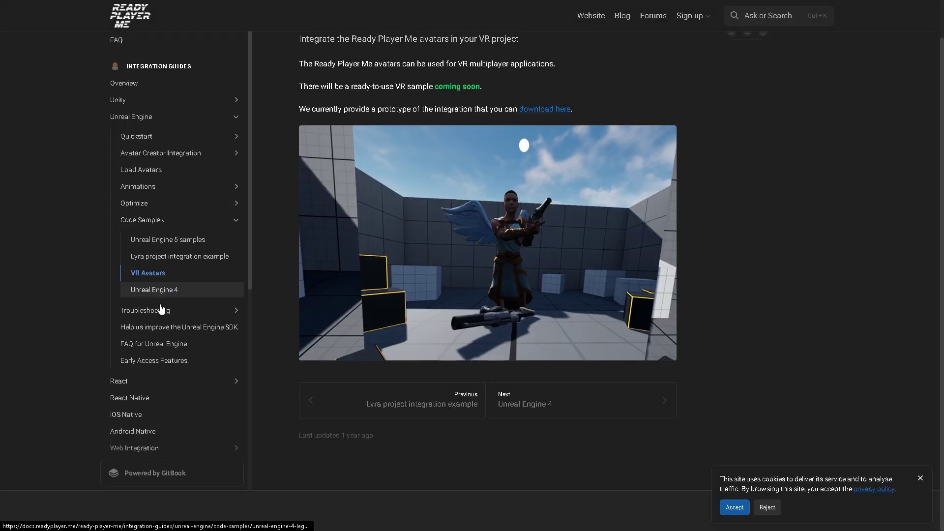
# Read the Unreal Troubleshooting section and the FAQ for Unreal Engine.
pyautogui.click(218, 310)
pyautogui.scroll(-3, 197, 334)
pyautogui.click(157, 387)
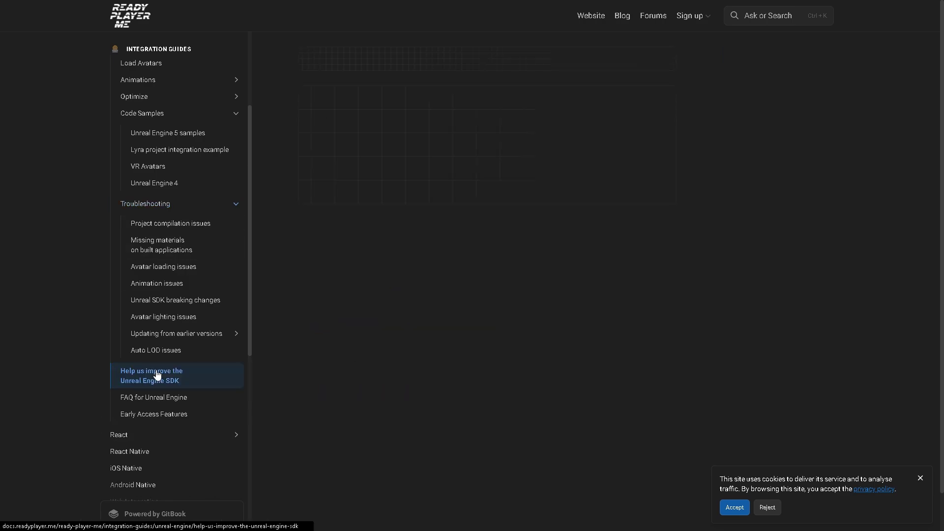
pyautogui.scroll(-1, 148, 403)
# Browse the React integration and Studio pages, enlarging the My Applications screenshot.
pyautogui.click(118, 385)
pyautogui.scroll(-4, 197, 362)
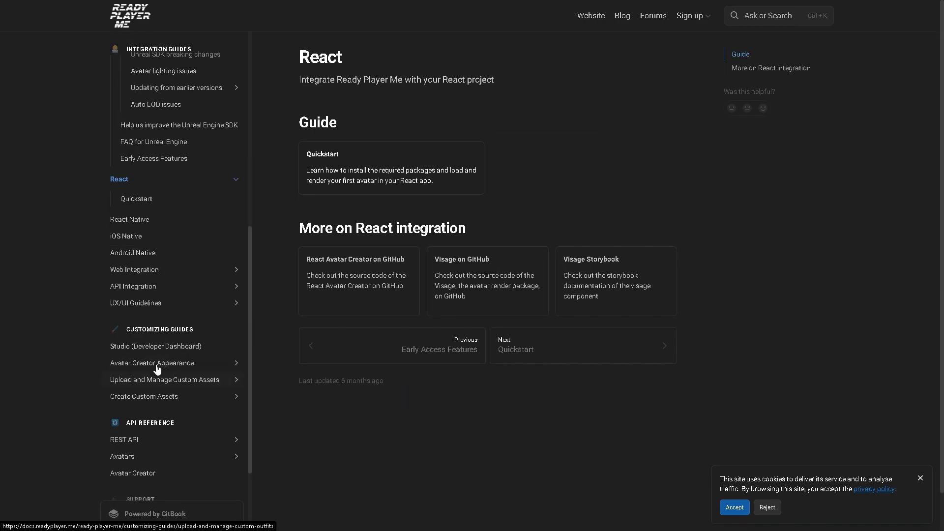
pyautogui.click(177, 346)
pyautogui.scroll(-3, 303, 349)
pyautogui.click(413, 139)
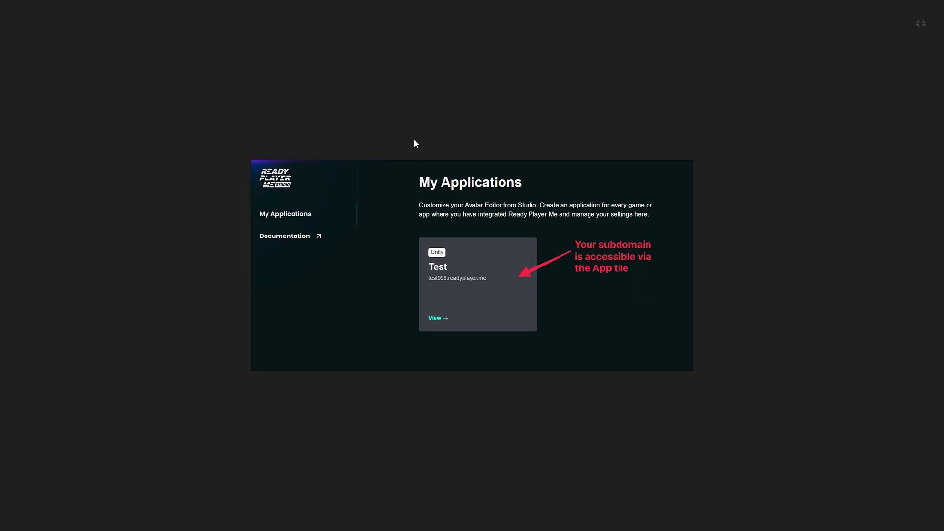
pyautogui.scroll(3, 419, 311)
pyautogui.scroll(8, 182, 414)
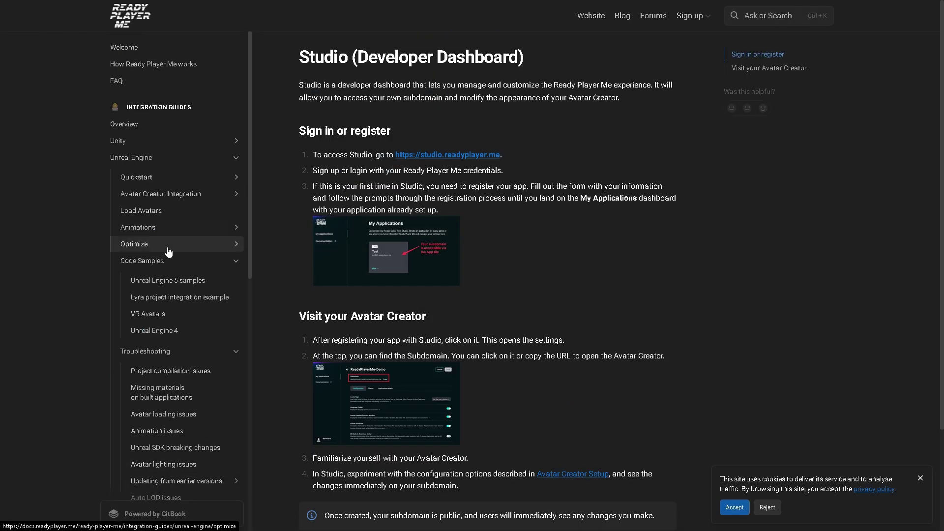
# Go through the integration Overview to the Unity integration page and scroll it.
pyautogui.click(163, 126)
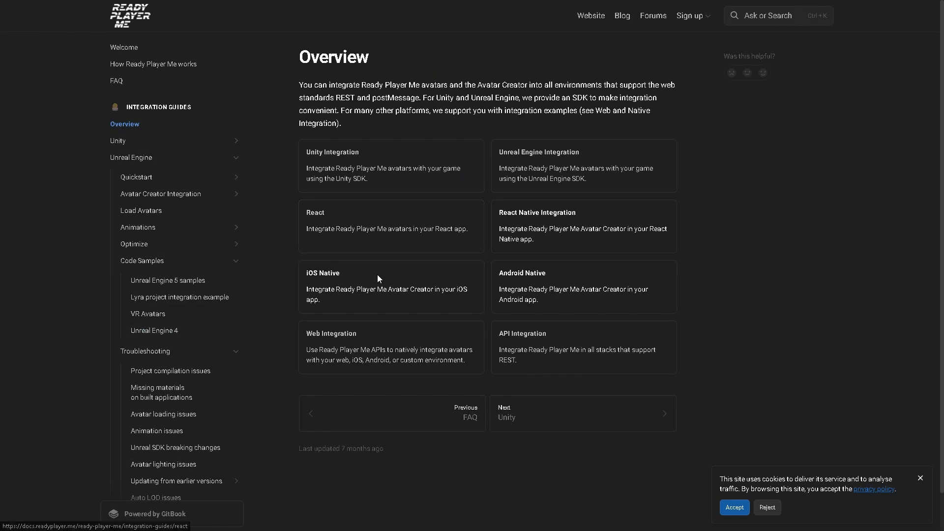
pyautogui.click(156, 141)
pyautogui.scroll(-8, 512, 295)
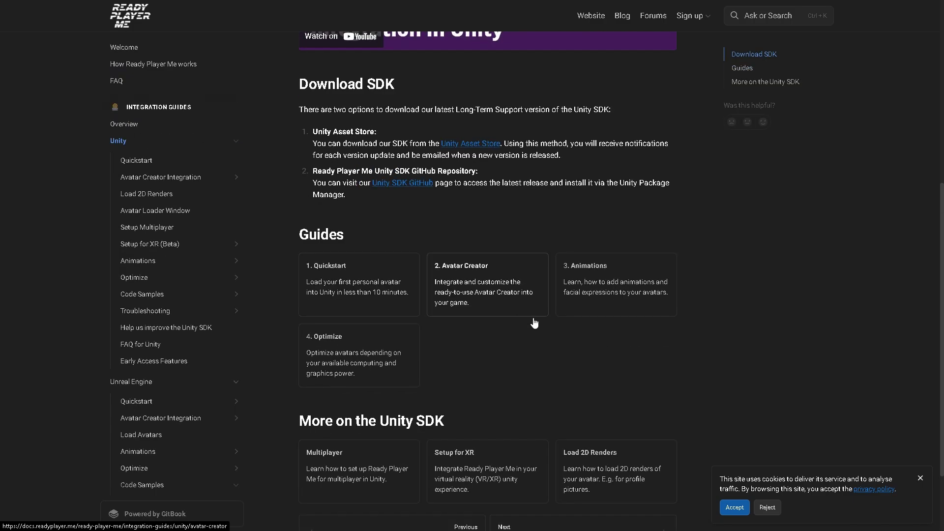
pyautogui.scroll(-2, 202, 209)
pyautogui.scroll(10, 326, 206)
pyautogui.scroll(5, 154, 118)
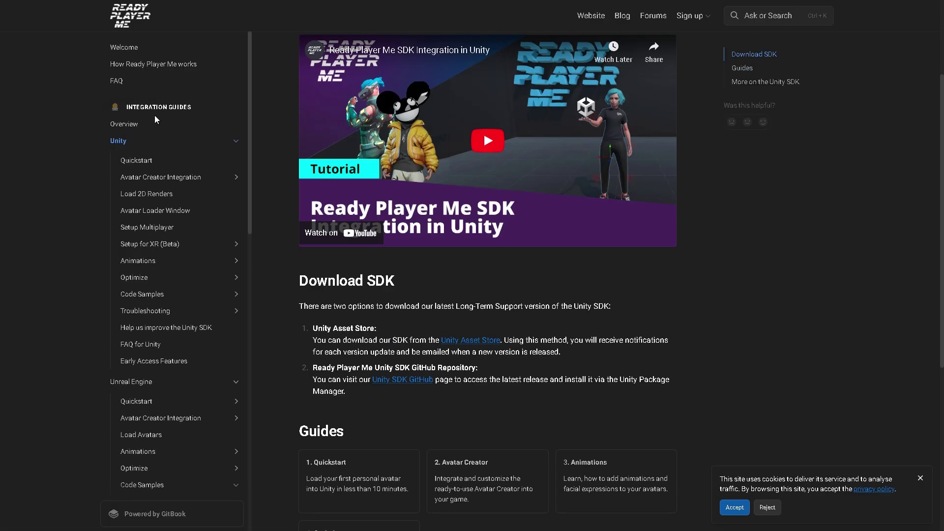